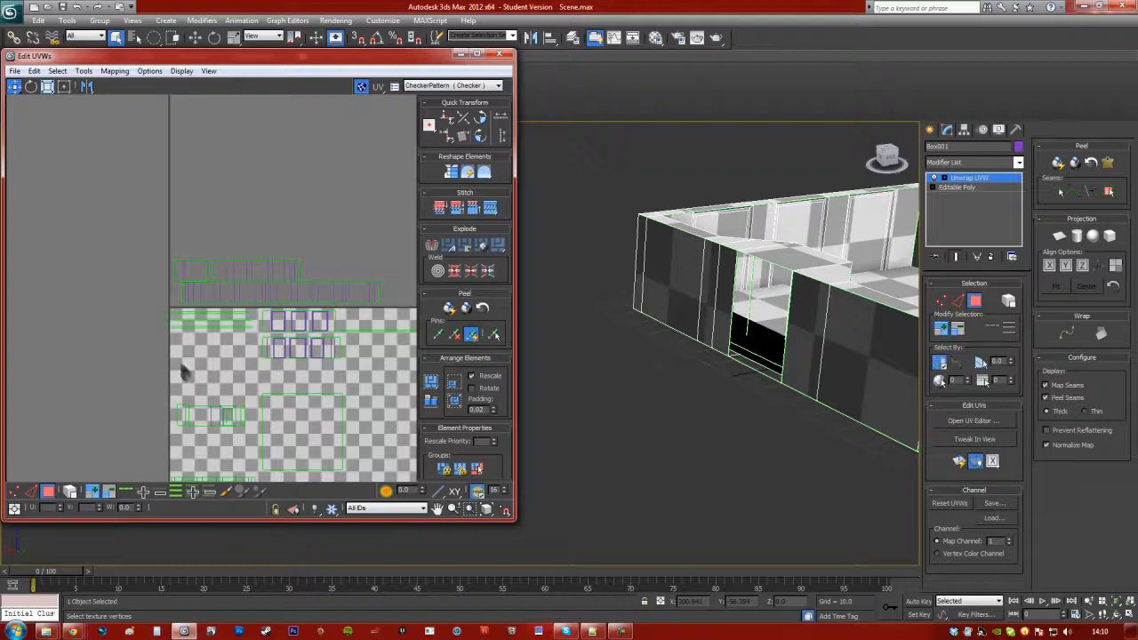
Select a section of the long wall strip above the UV tile and locate its faces on the model
middle_click_drag(182, 372, 117, 221)
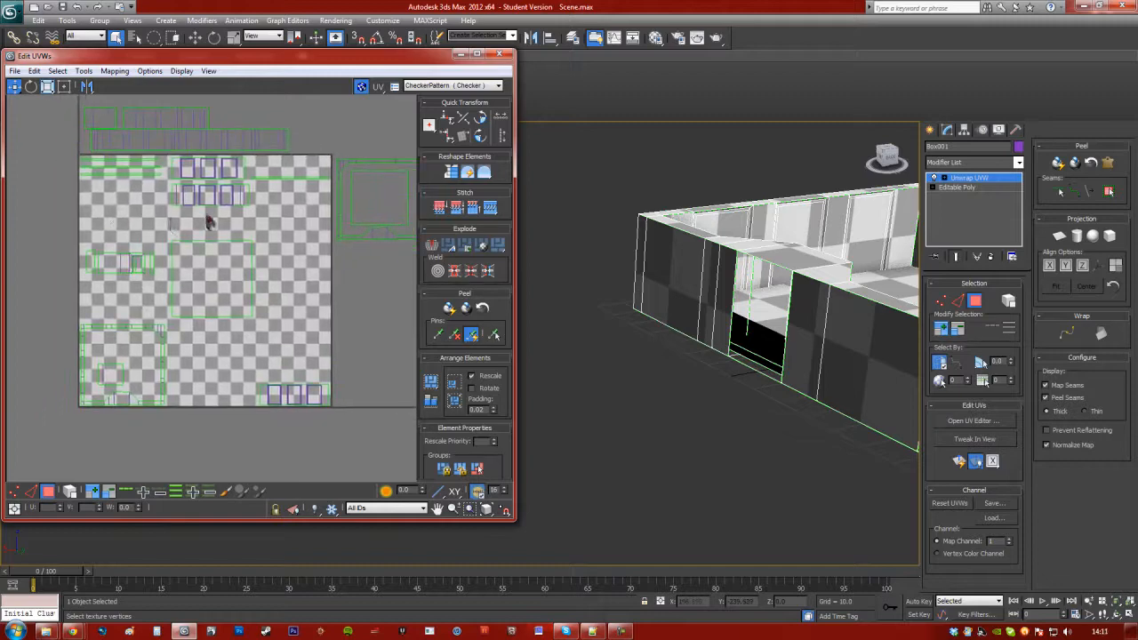
middle_click_drag(209, 221, 260, 350)
scroll(249, 313, "up", 3)
middle_click_drag(244, 306, 238, 315)
left_click_drag(337, 245, 290, 294)
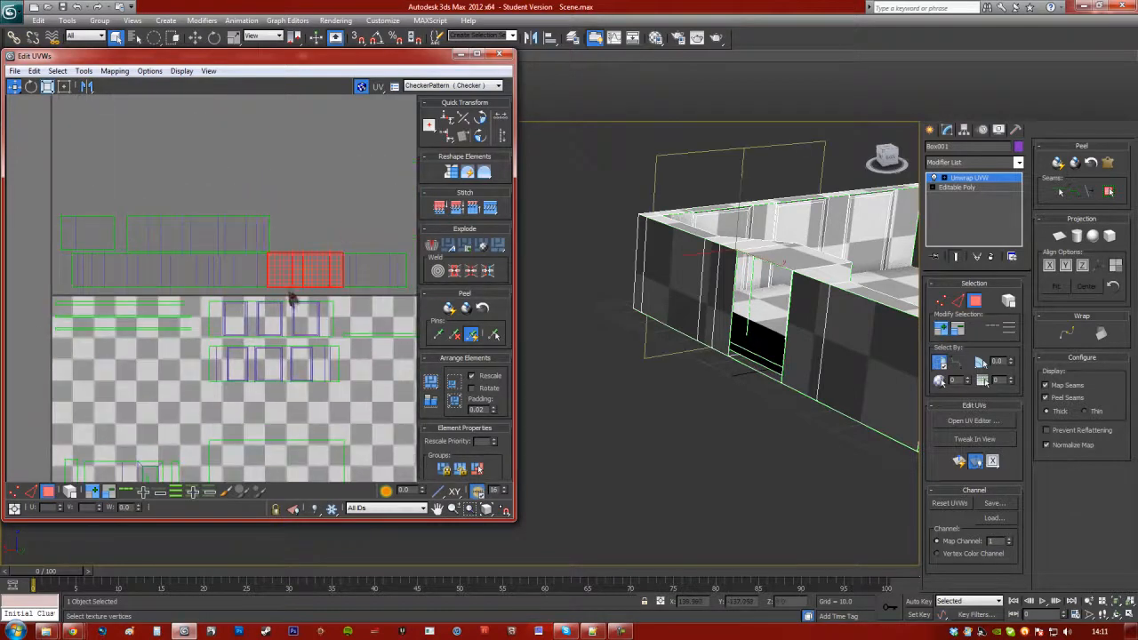
middle_click_drag(623, 301, 769, 371, "alt")
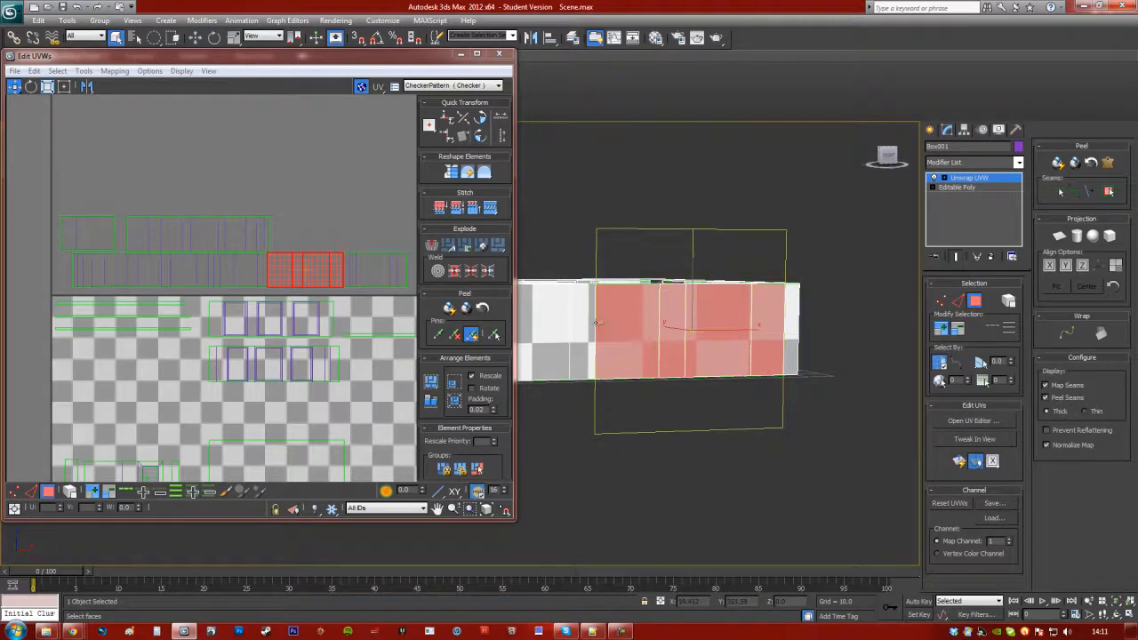
middle_click_drag(598, 322, 578, 414, "alt")
Select the three recessed panel faces along one inner wall of the model
left_click(672, 387)
left_click(667, 391)
scroll(725, 411, "up", 3)
left_click(649, 399)
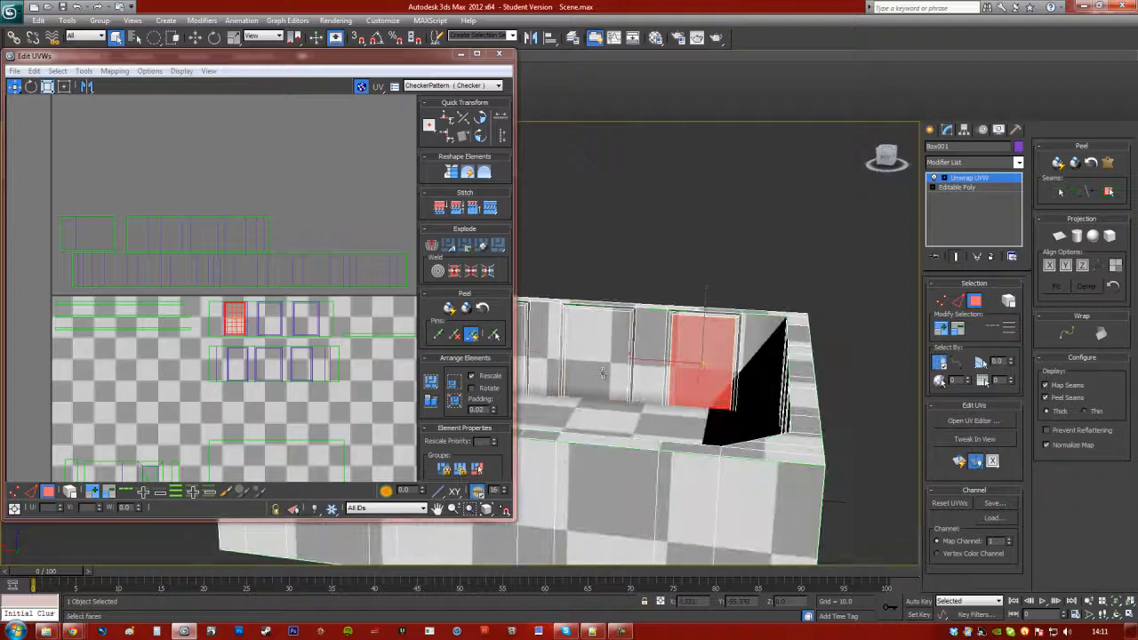
middle_click_drag(603, 373, 740, 378, "alt")
left_click(699, 365, "ctrl")
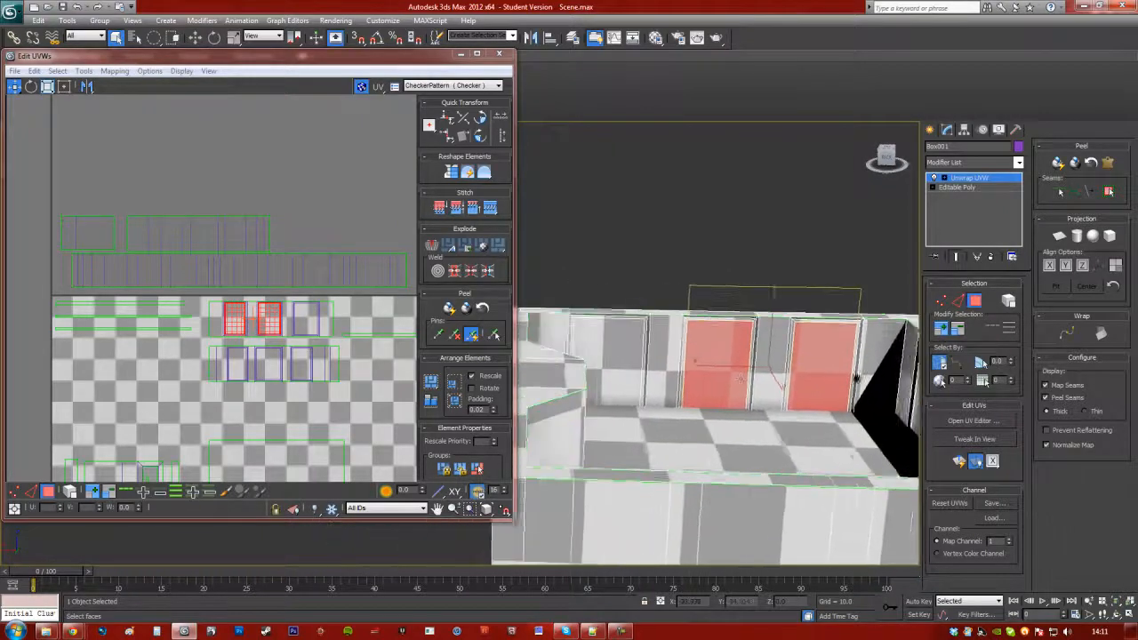
left_click(633, 369, "ctrl")
middle_click_drag(633, 370, 388, 414, "alt")
Try to stitch the three selected panel faces in the UV layout, and clear the selection
right_click(299, 320)
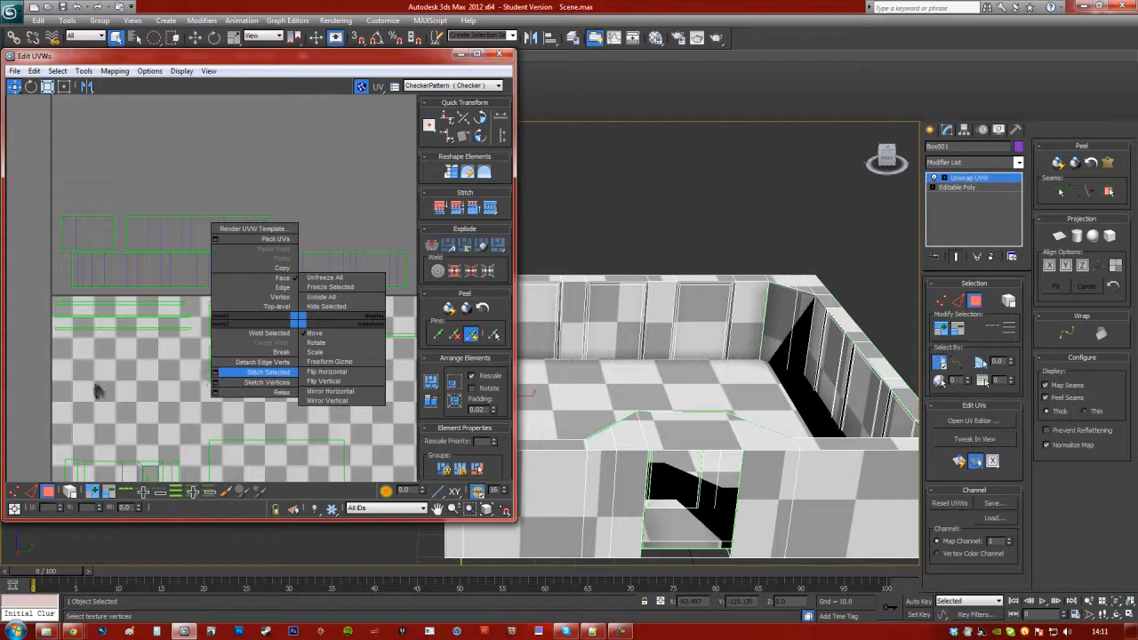
left_click(266, 372)
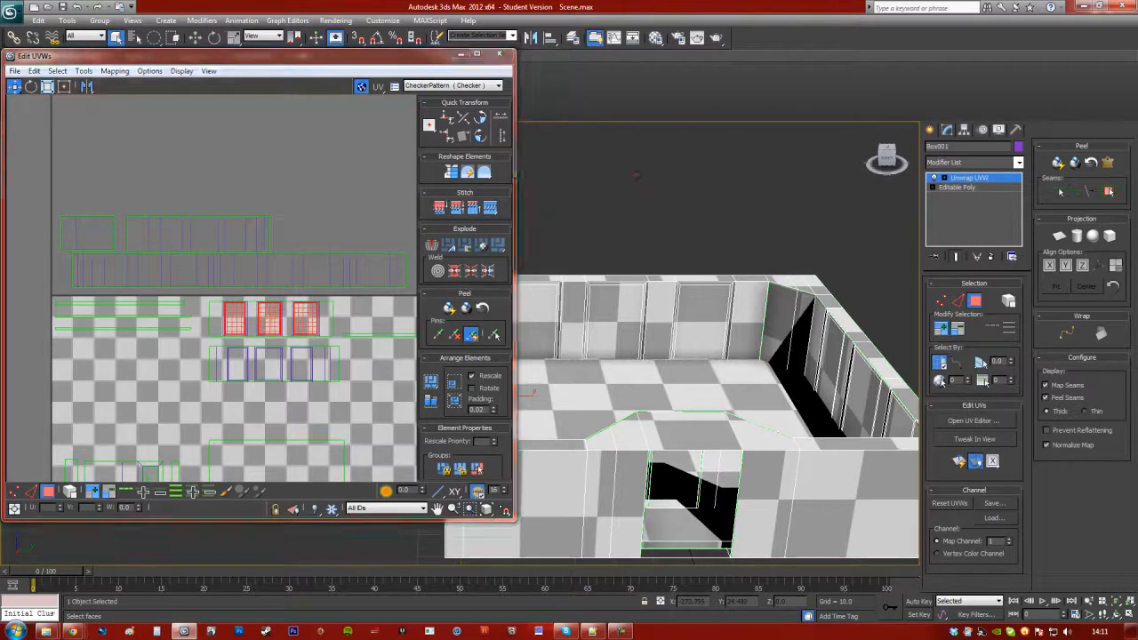
left_click(371, 188)
mouse_move(676, 302)
middle_mouse_down("alt")
mouse_move(725, 293)
mouse_move(659, 290)
middle_mouse_up("alt")
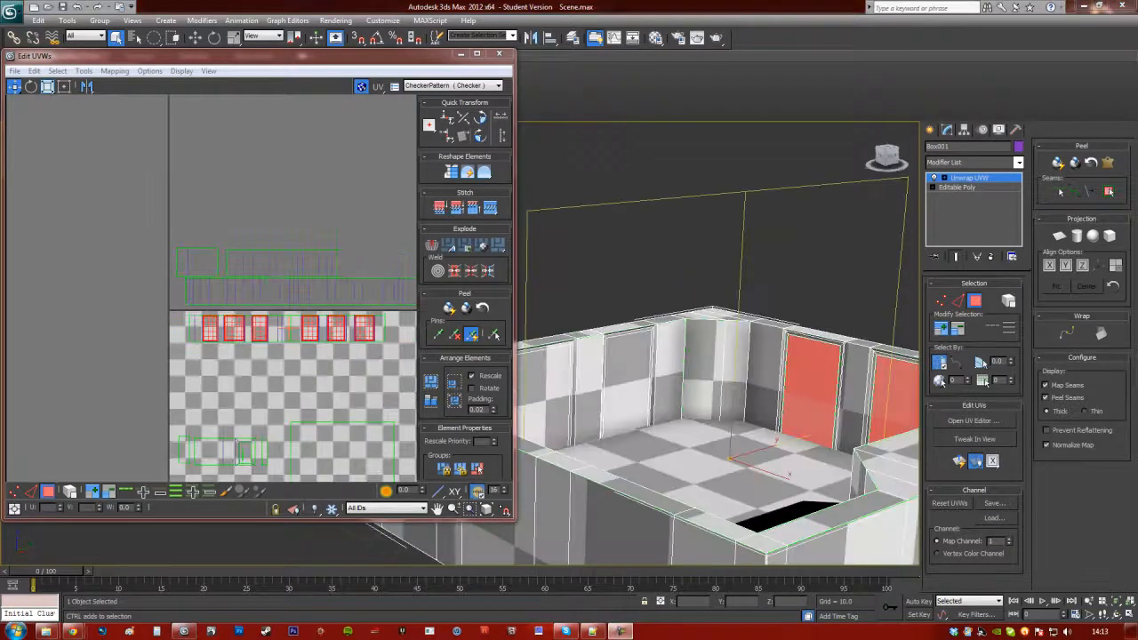
Try to move the third recessed panel face down out of its wall strip in the UV layout
left_click(245, 351)
scroll(203, 330, "up", 3)
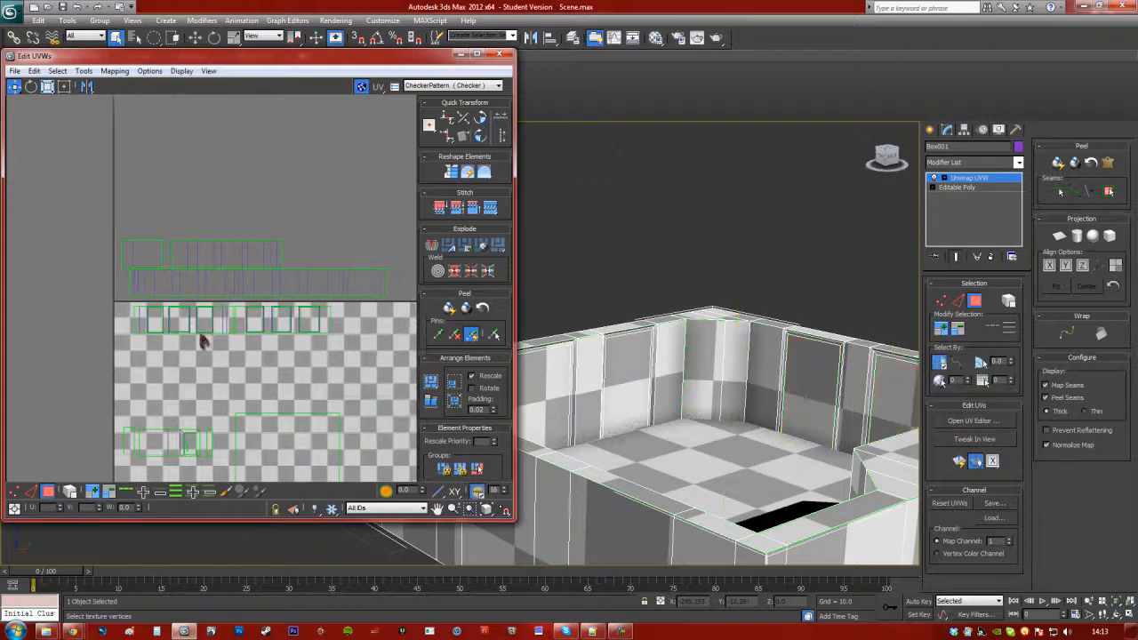
left_click(206, 320)
left_click_drag(205, 301, 205, 334)
Undo the panel move and the preceding edits that separated the panel faces from their wall strips
key("ctrl+z")
key("ctrl+z")
key("ctrl+z")
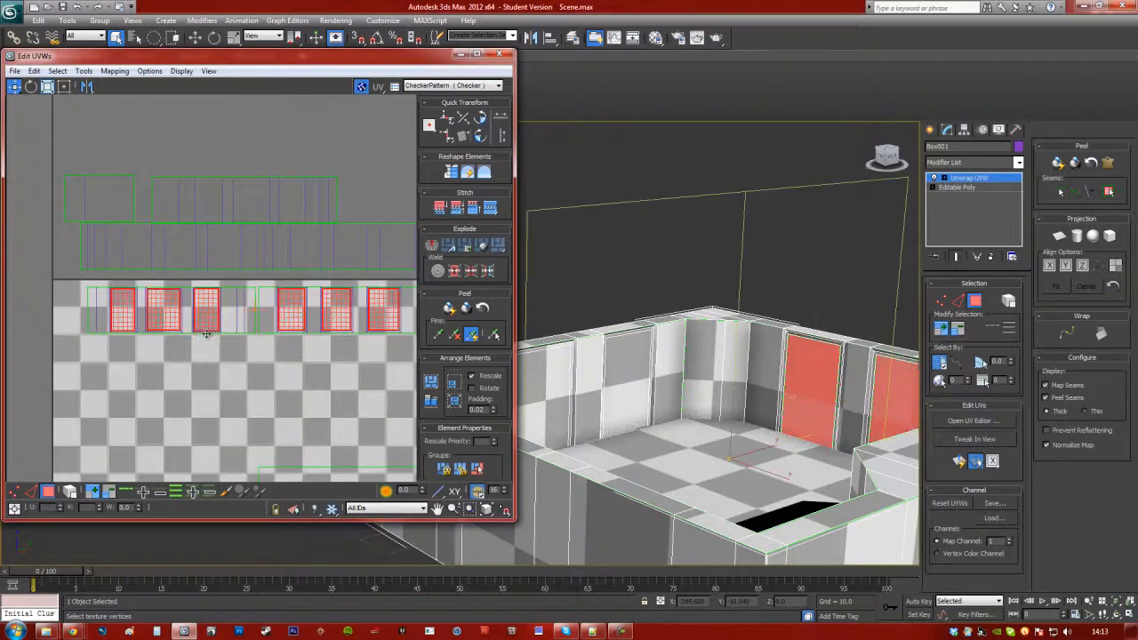
key("ctrl+z")
key("ctrl+z")
key("ctrl+z")
key("ctrl+z")
key("ctrl+z")
key("ctrl+z")
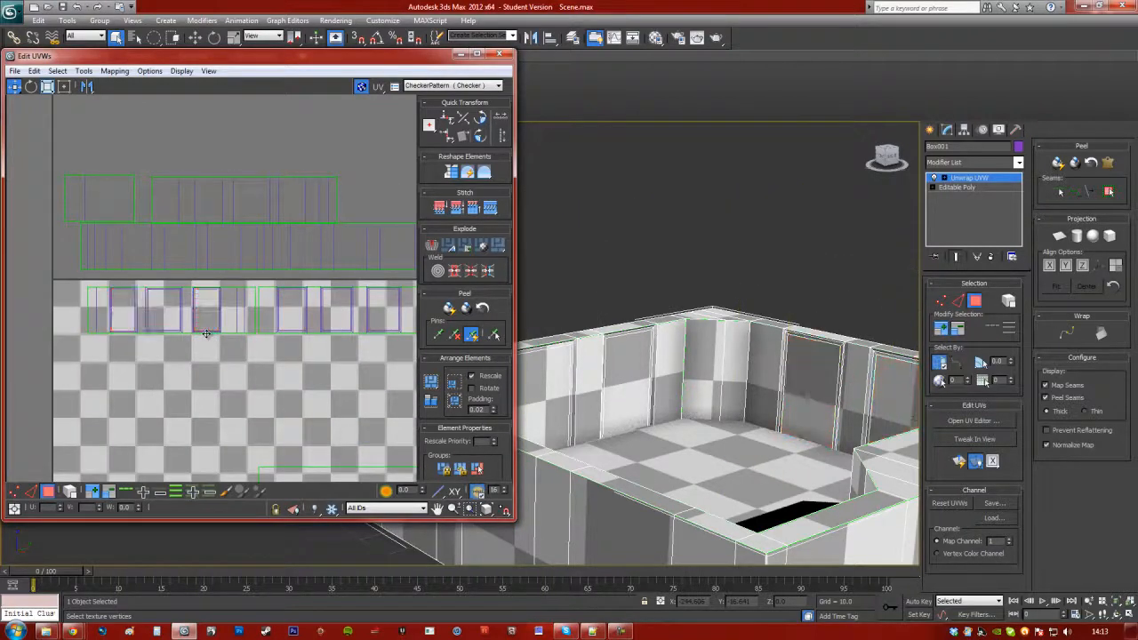
key("ctrl+z")
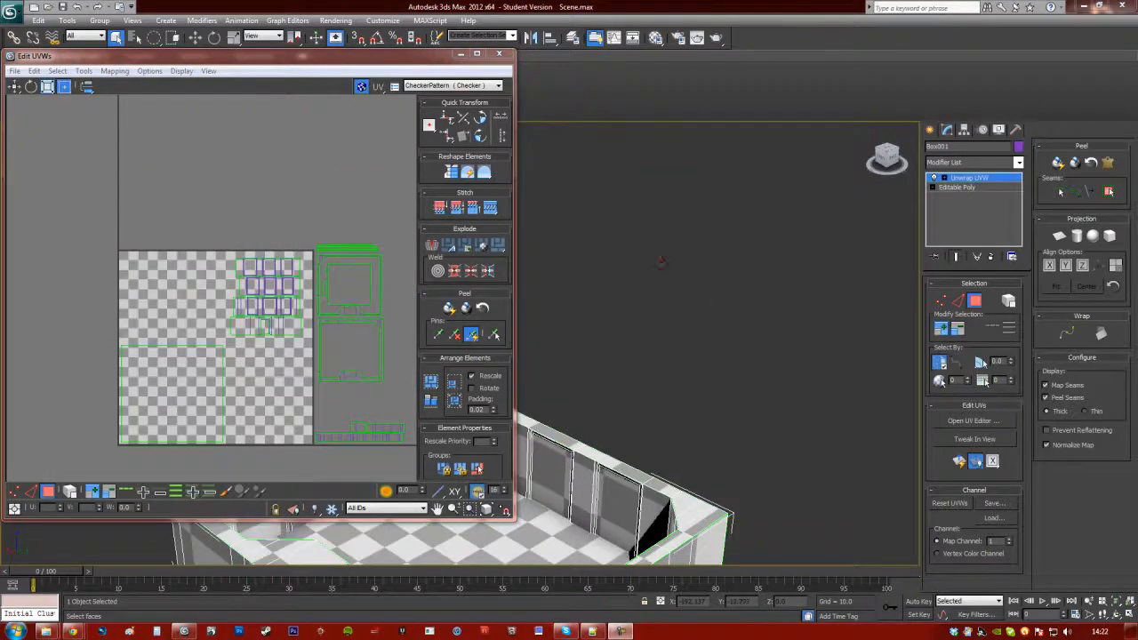
Move the narrow wall strips beside the UV tile up, directly beneath the two stacked square islands
left_click(252, 366)
scroll(267, 369, "up", 2)
middle_click_drag(267, 369, 233, 322)
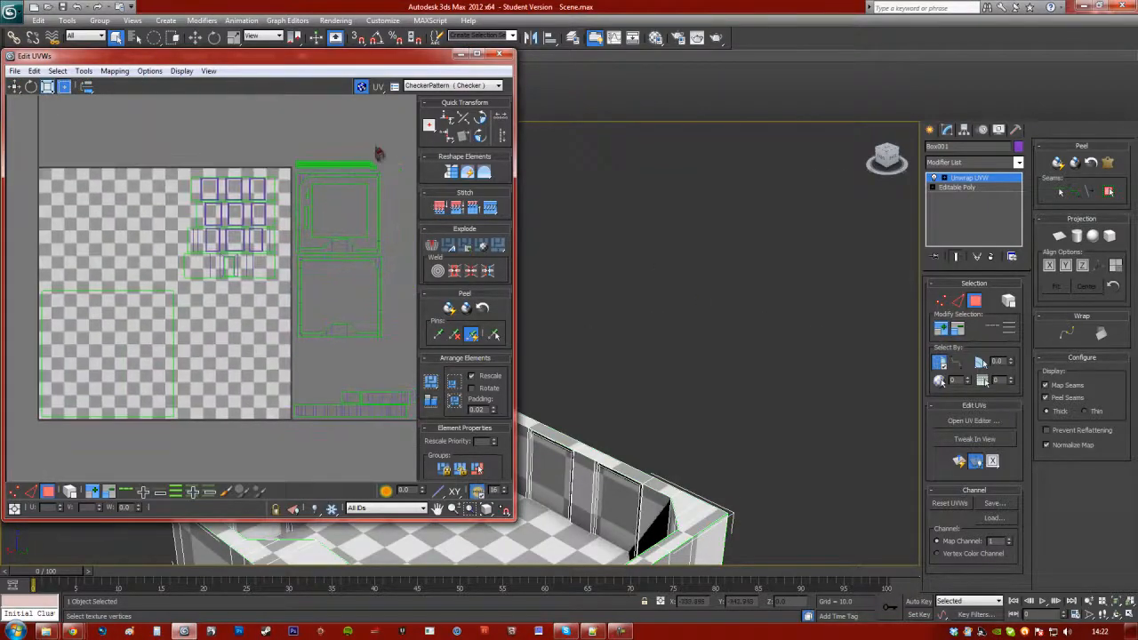
middle_click_drag(379, 154, 289, 224)
left_click(272, 407)
left_click_drag(271, 408, 274, 358)
left_click(283, 410)
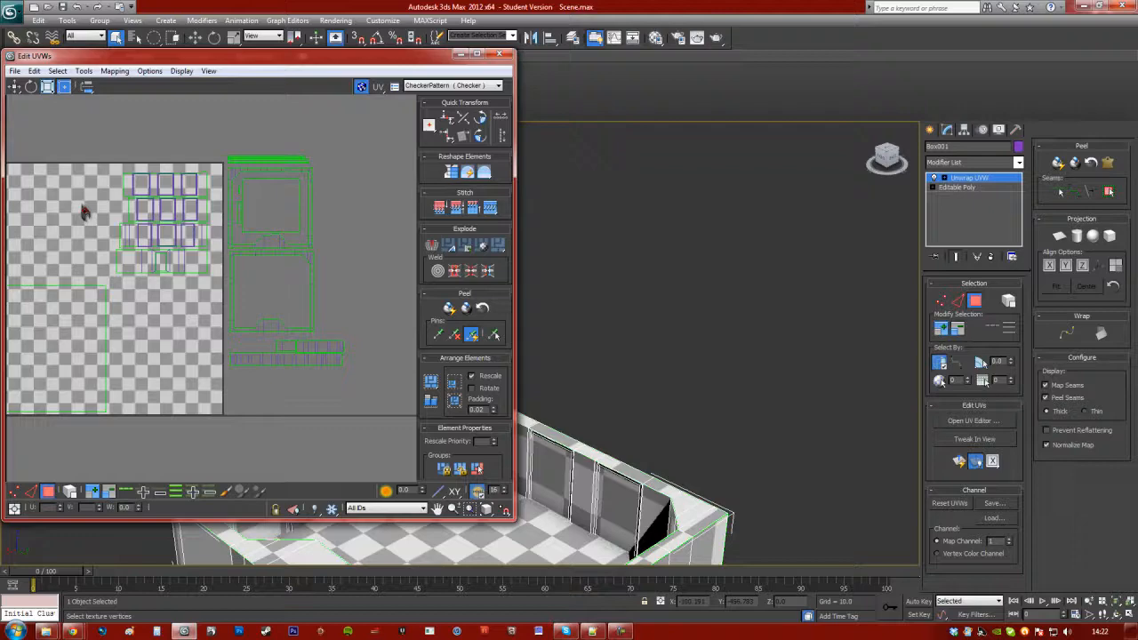
Select the four stacked inner-wall strips in the UV tile and inspect their faces on the model
middle_click_drag(62, 240, 244, 329)
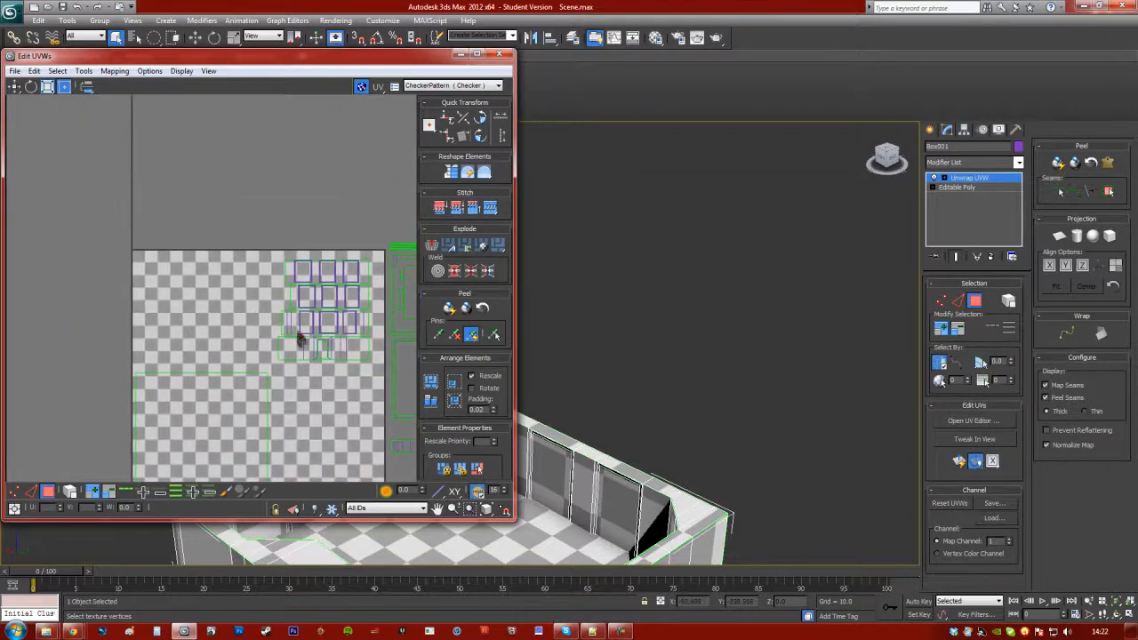
left_click(342, 335)
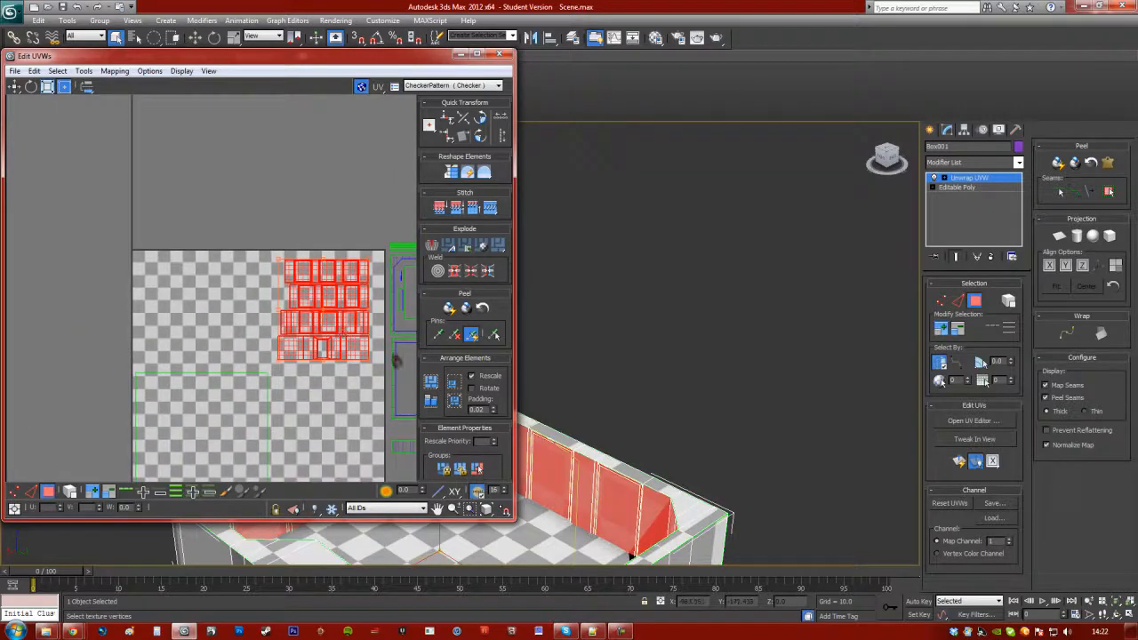
middle_click_drag(625, 378, 894, 277, "alt")
middle_click_drag(775, 233, 859, 289, "alt")
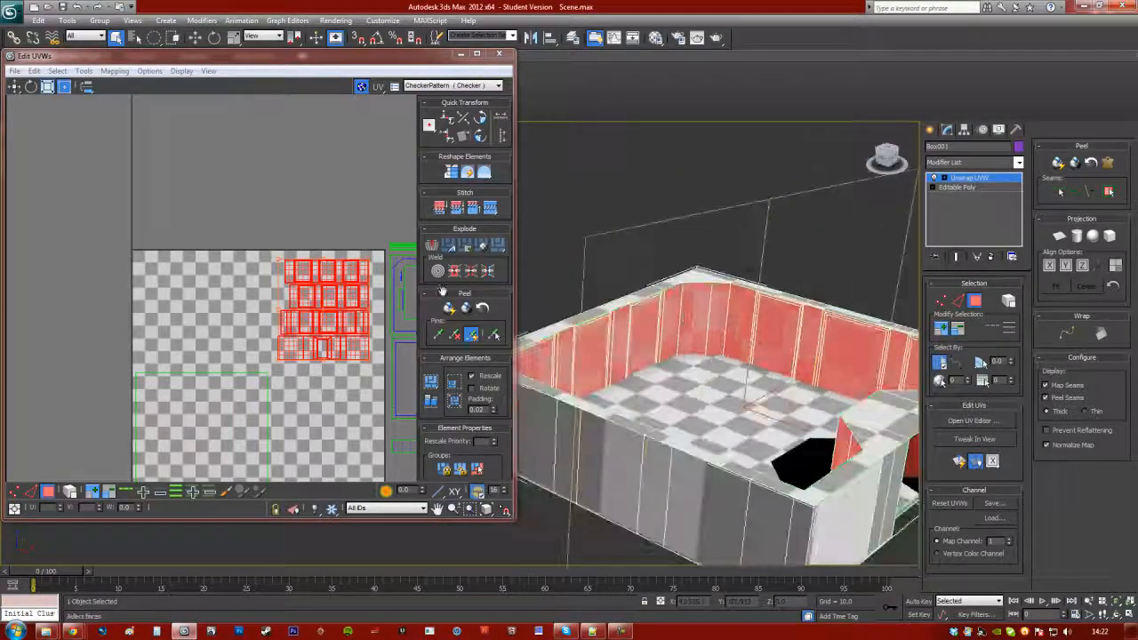
Scale down the square floor island, keeping it in the lower-left corner of the UV tile
middle_click_drag(239, 370, 241, 268)
left_click(225, 294)
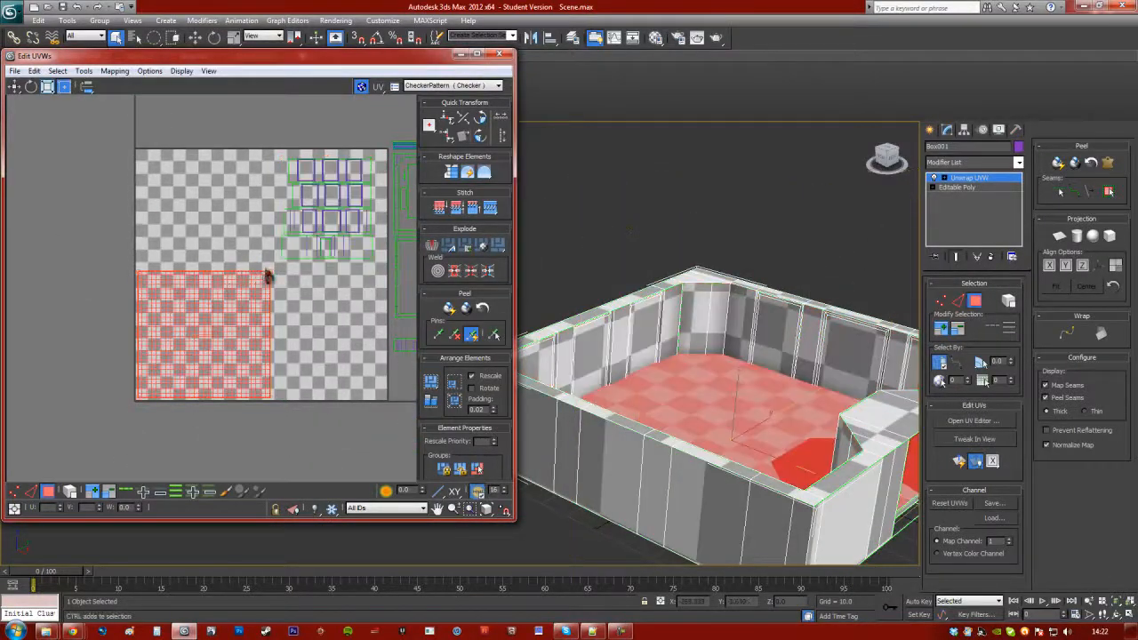
left_click_drag(267, 277, 238, 292)
Move the two lower inner-wall strips beside the floor island and enlarge them to fill the tile's remaining width
left_click_drag(249, 222, 312, 242)
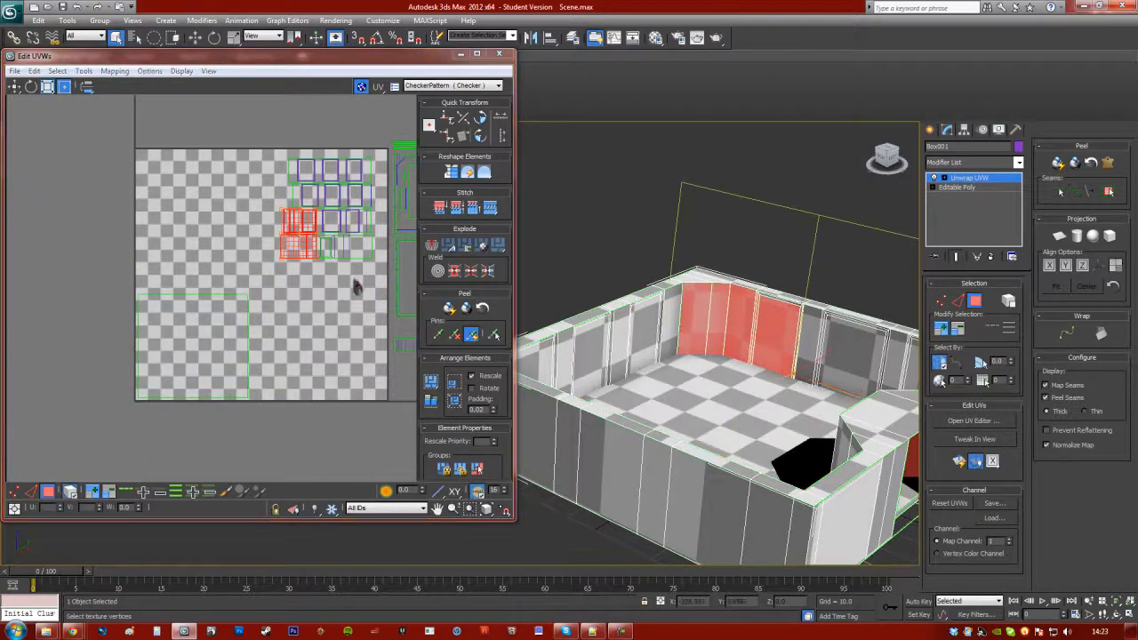
left_click_drag(354, 281, 253, 219)
left_click_drag(306, 230, 286, 320)
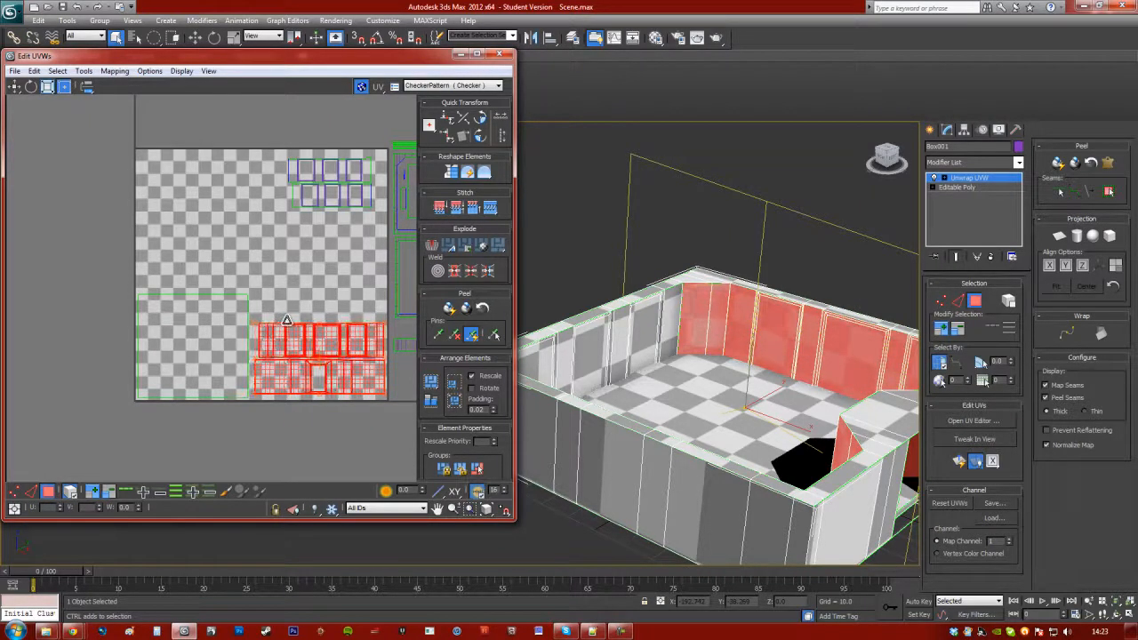
scroll(318, 315, "up", 5)
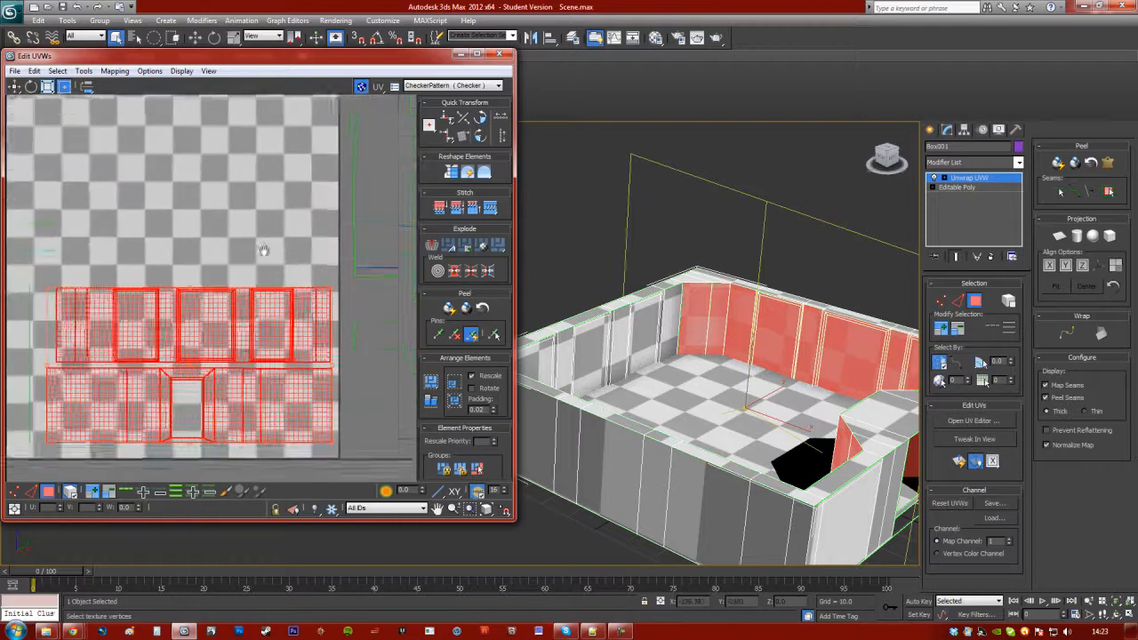
middle_click_drag(779, 375, 679, 338, "alt")
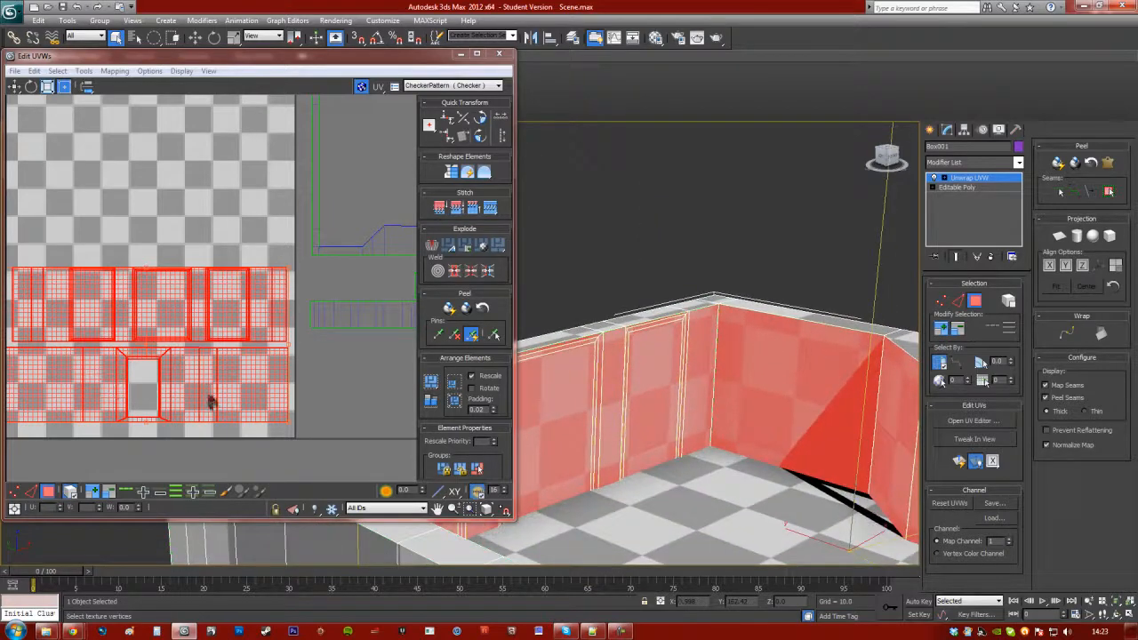
Shift the wall strip with the doorway to the right and slightly down, away from the strip above it
left_click(212, 403)
left_click(247, 245)
left_click(258, 399)
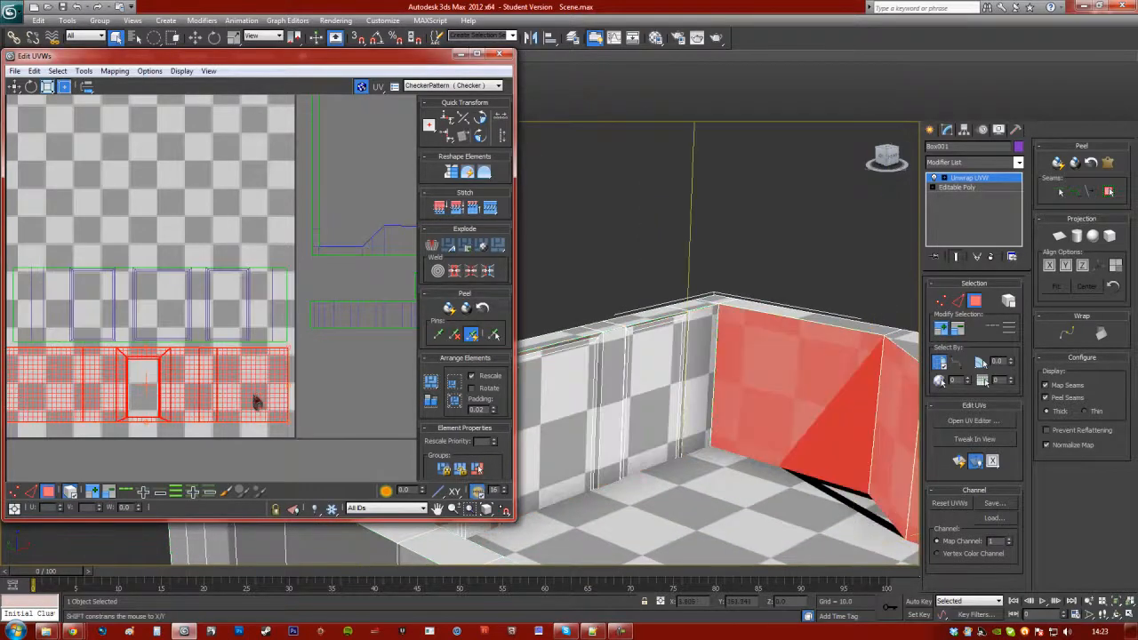
mouse_move(256, 402)
left_mouse_down()
mouse_move(241, 392)
mouse_move(257, 391)
left_mouse_up()
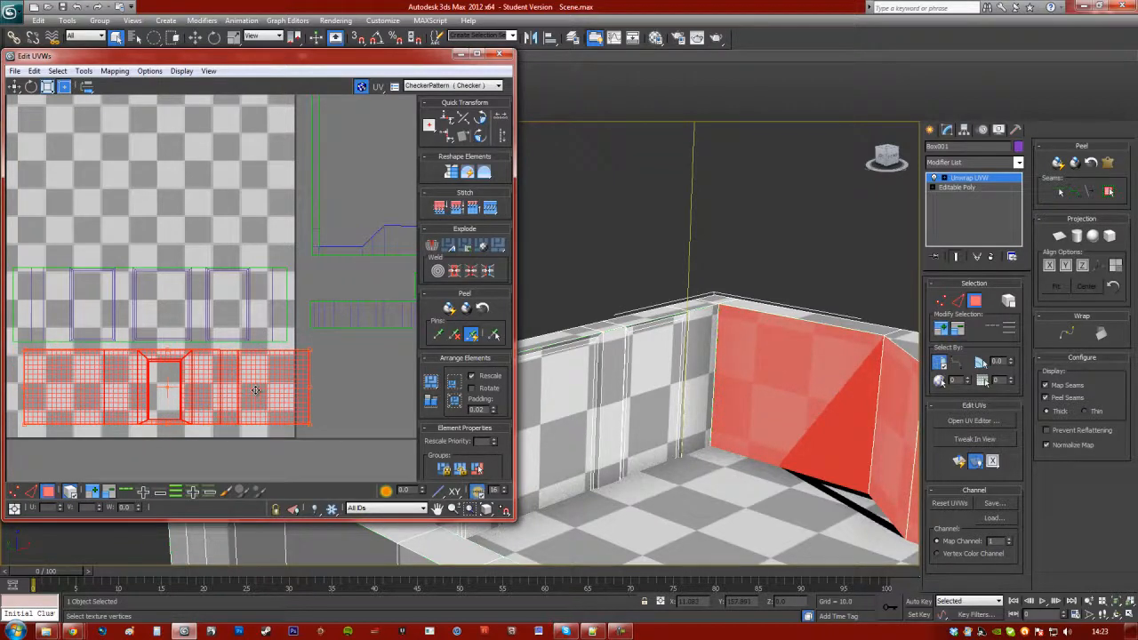
left_click_drag(16, 88, 15, 131)
mouse_move(255, 382)
left_mouse_down()
mouse_move(271, 377)
mouse_move(260, 376)
left_mouse_up()
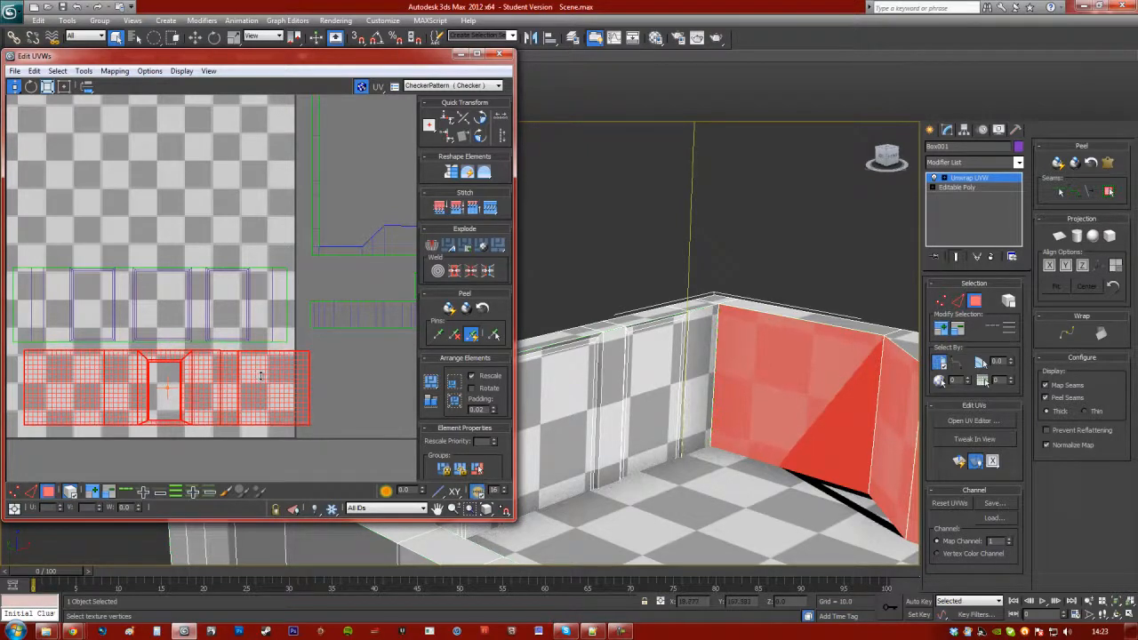
Select both enlarged wall strips and move them left so they fit inside the UV tile beside the floor island
left_click(238, 238)
scroll(238, 239, "down", 3)
middle_click_drag(237, 242, 271, 244)
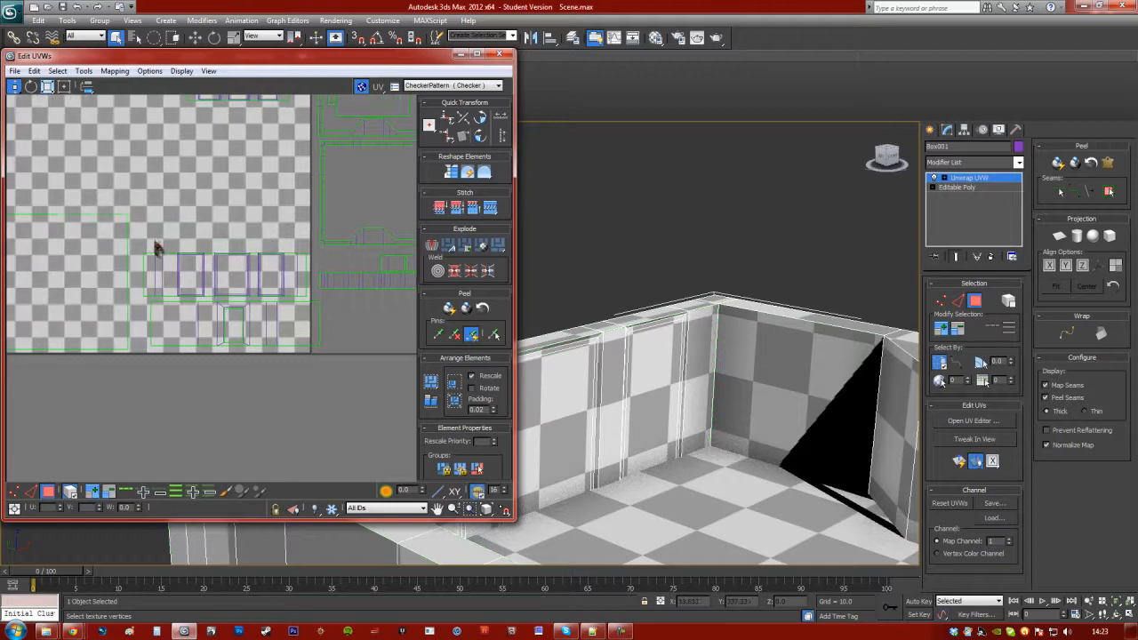
left_click_drag(155, 241, 272, 367)
scroll(275, 376, "up", 2)
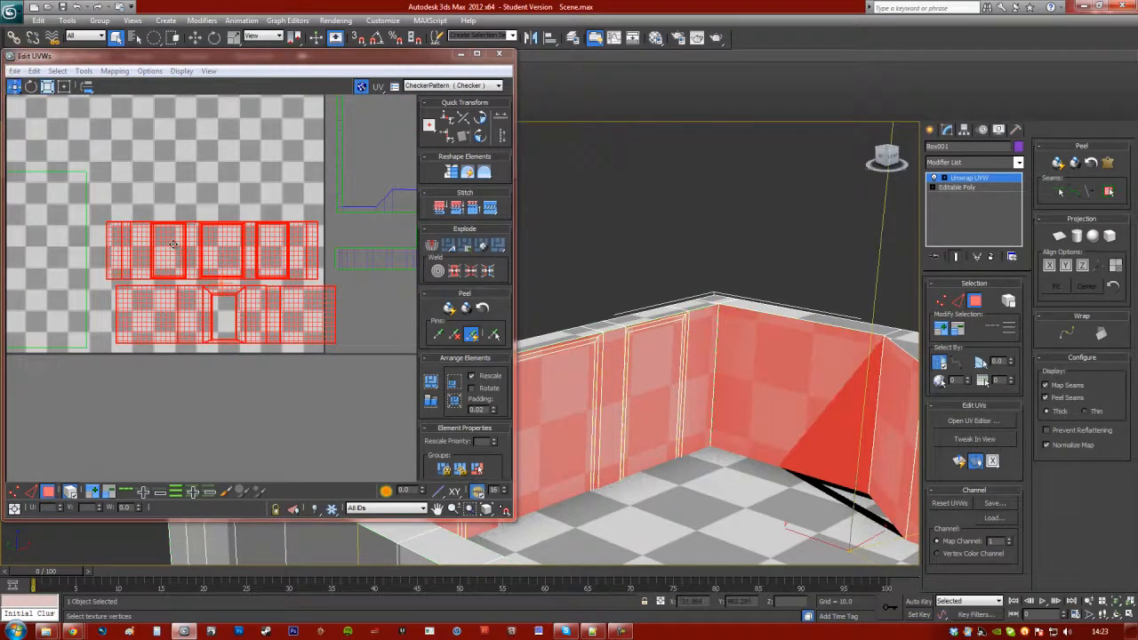
left_click_drag(193, 260, 178, 261)
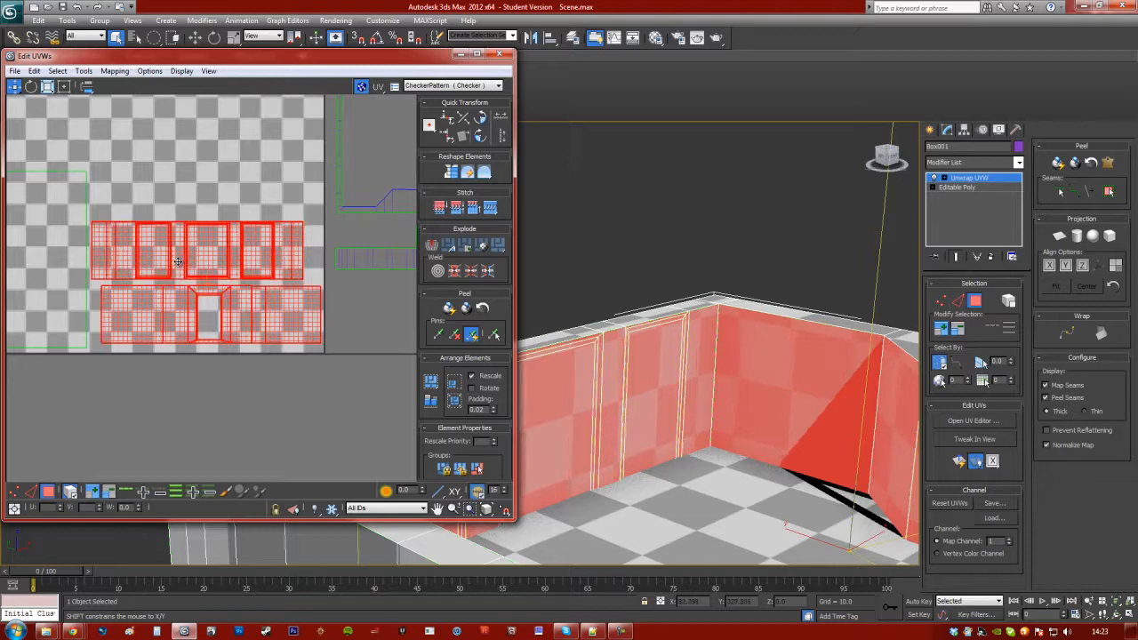
left_click(194, 169)
Select the two remaining wall strips near the top of the UV tile and locate their faces on the model
scroll(204, 169, "down", 3)
middle_click_drag(205, 172, 249, 279)
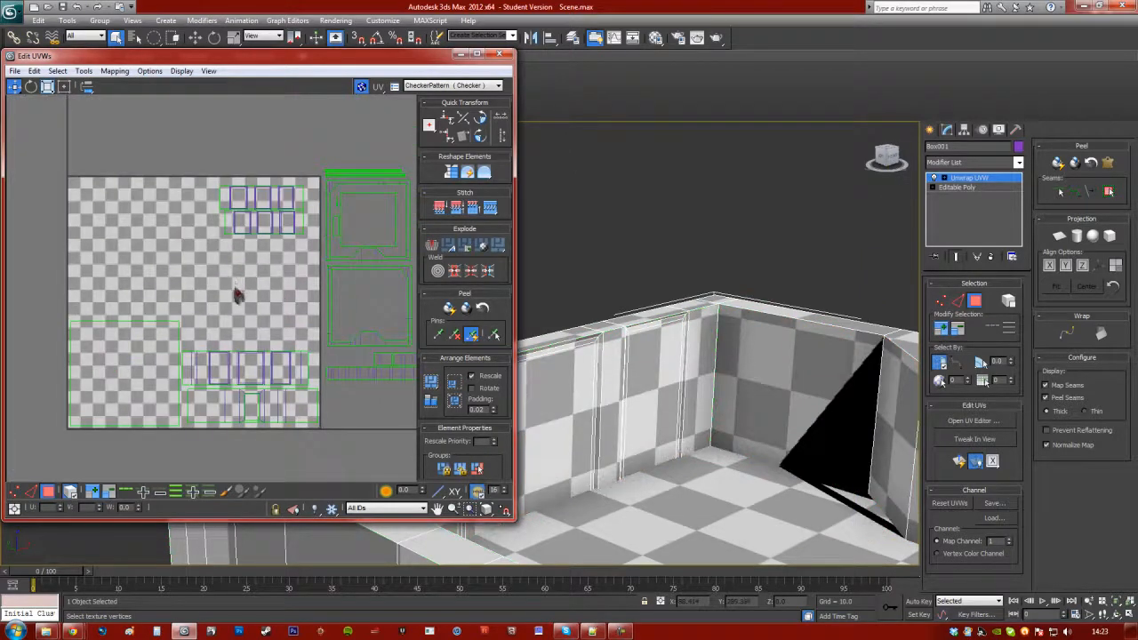
left_click_drag(290, 250, 312, 272)
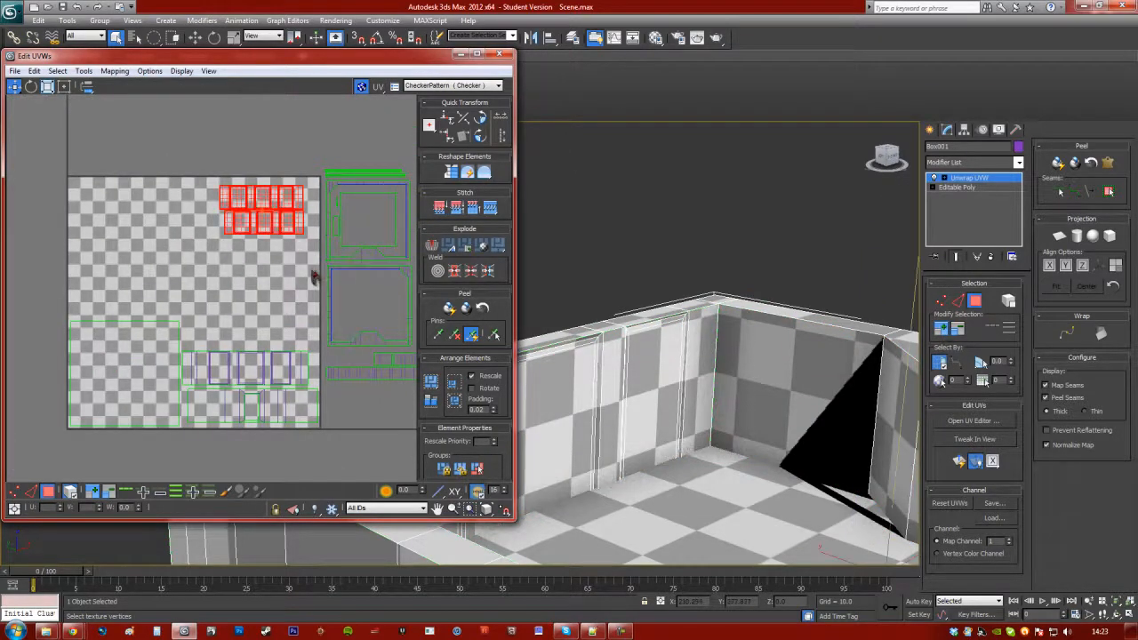
middle_click_drag(674, 369, 1034, 409, "alt")
middle_click_drag(817, 389, 181, 342)
scroll(746, 397, "up", 4)
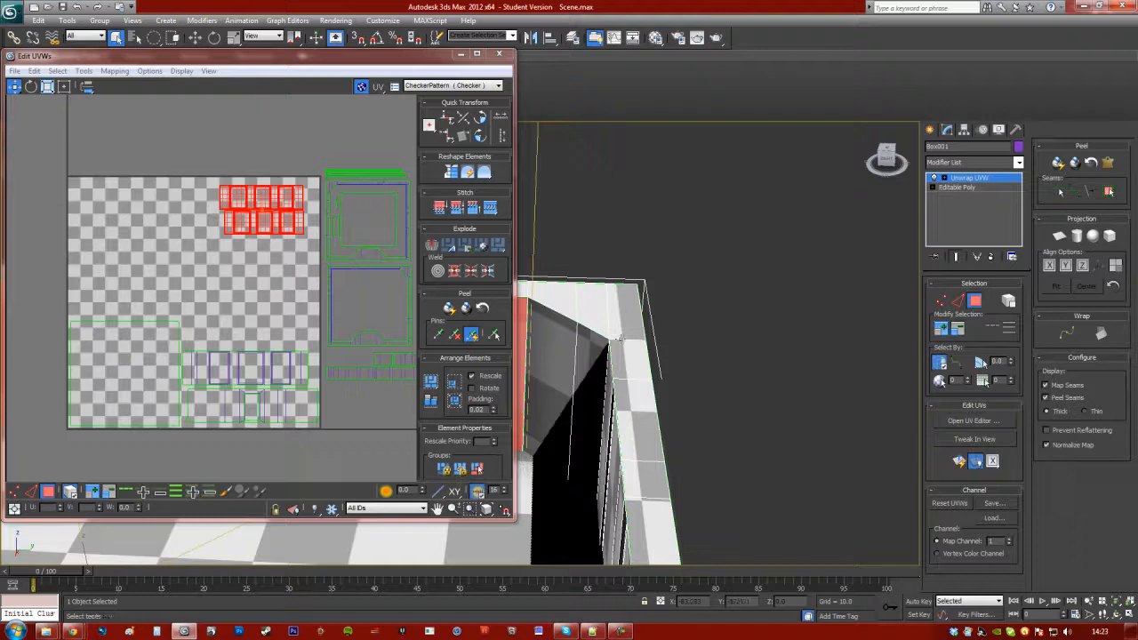
middle_click_drag(690, 354, 900, 341)
Select the lower of the two top wall strips, identify its wall, and move it down away from the other strip
middle_click_drag(291, 289, 289, 248)
scroll(261, 293, "up", 3)
left_click(207, 187)
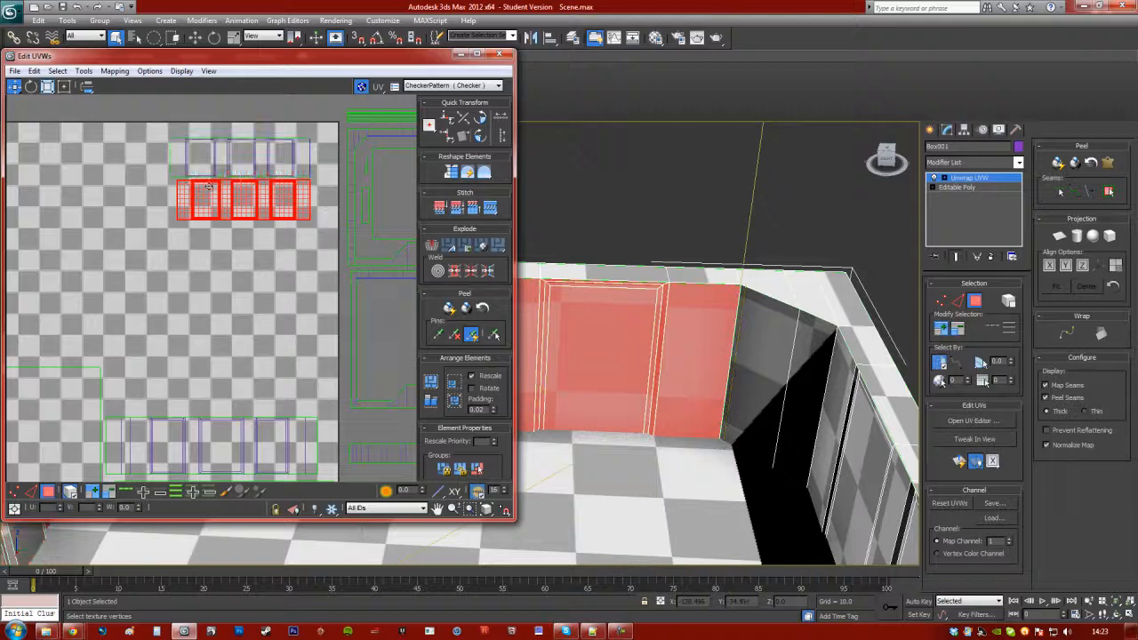
middle_click_drag(605, 354, 731, 349, "alt")
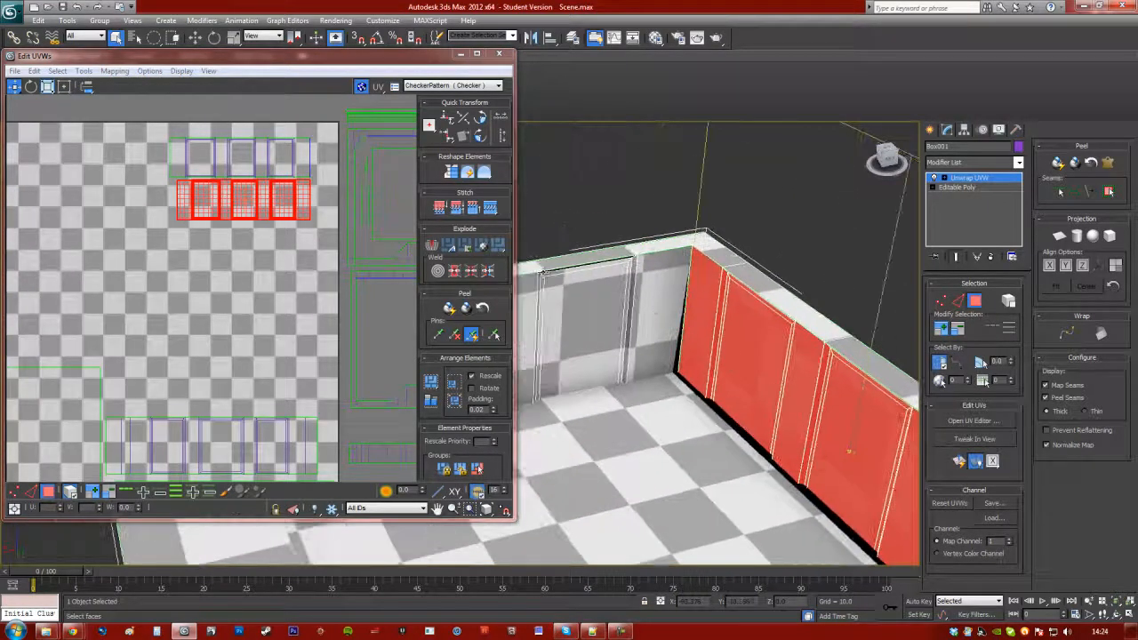
middle_click_drag(204, 260, 196, 309)
middle_click_drag(734, 411, 798, 378, "alt")
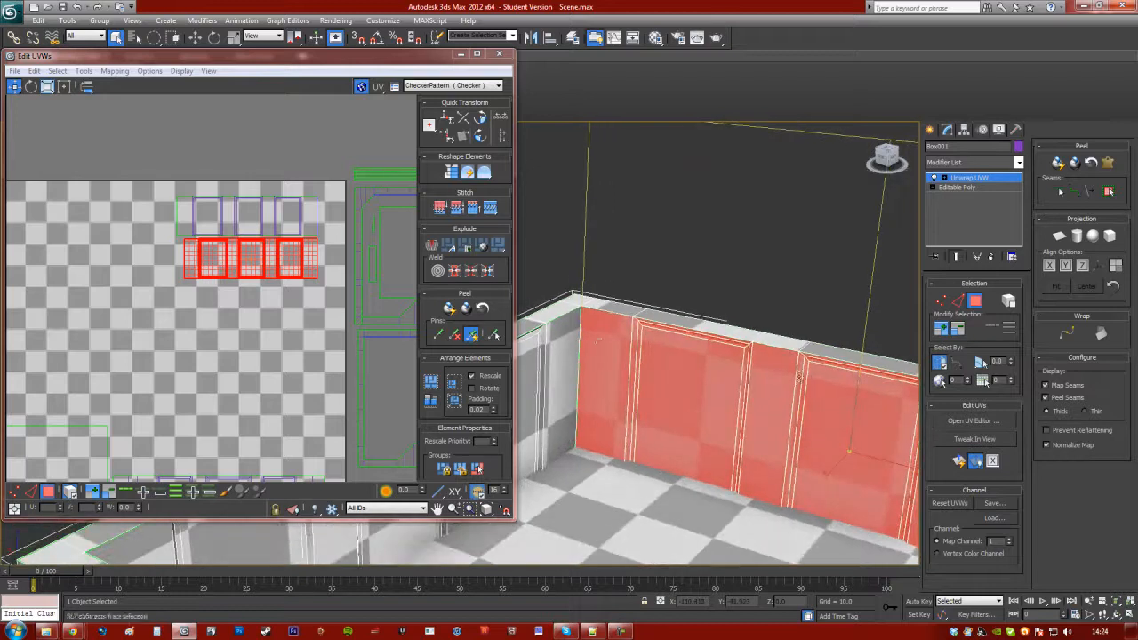
left_click_drag(202, 266, 202, 277)
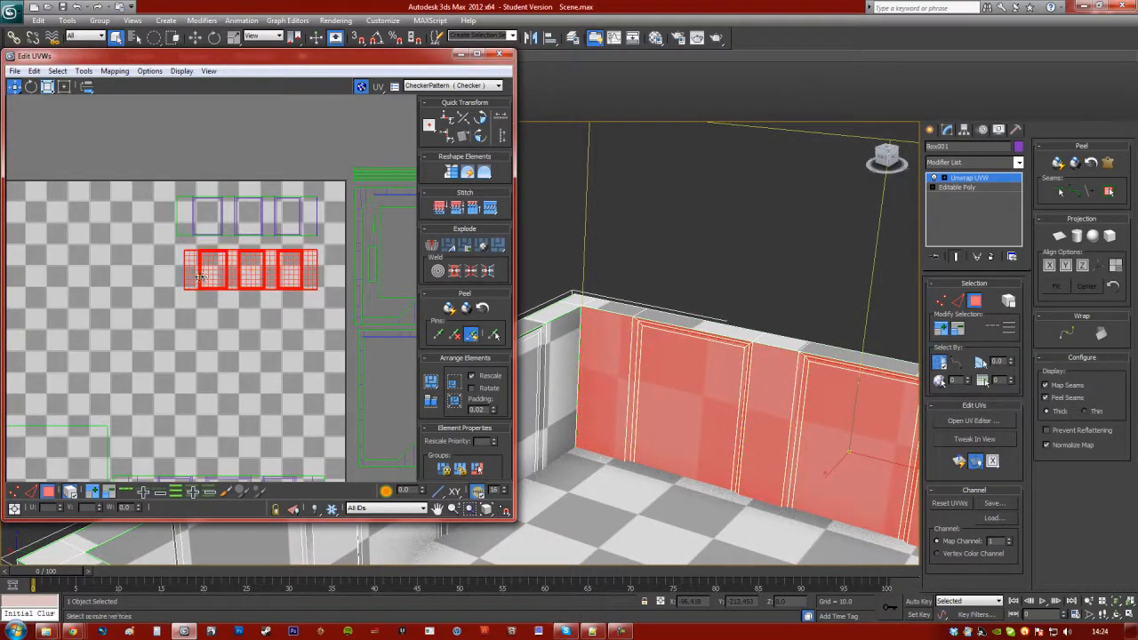
Undo the last move of the lower small wall strip and place it directly beneath the strip above it
key("ctrl+z")
left_click_drag(14, 88, 20, 105)
mouse_move(232, 266)
left_mouse_down()
mouse_move(220, 266)
mouse_move(234, 266)
left_mouse_up()
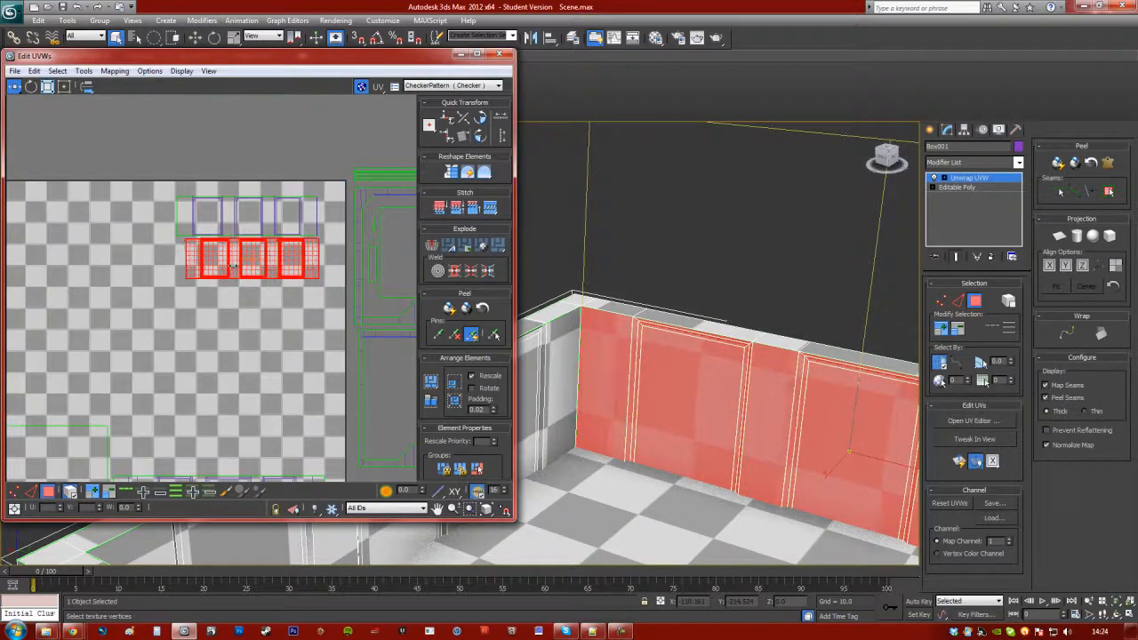
left_click(223, 300)
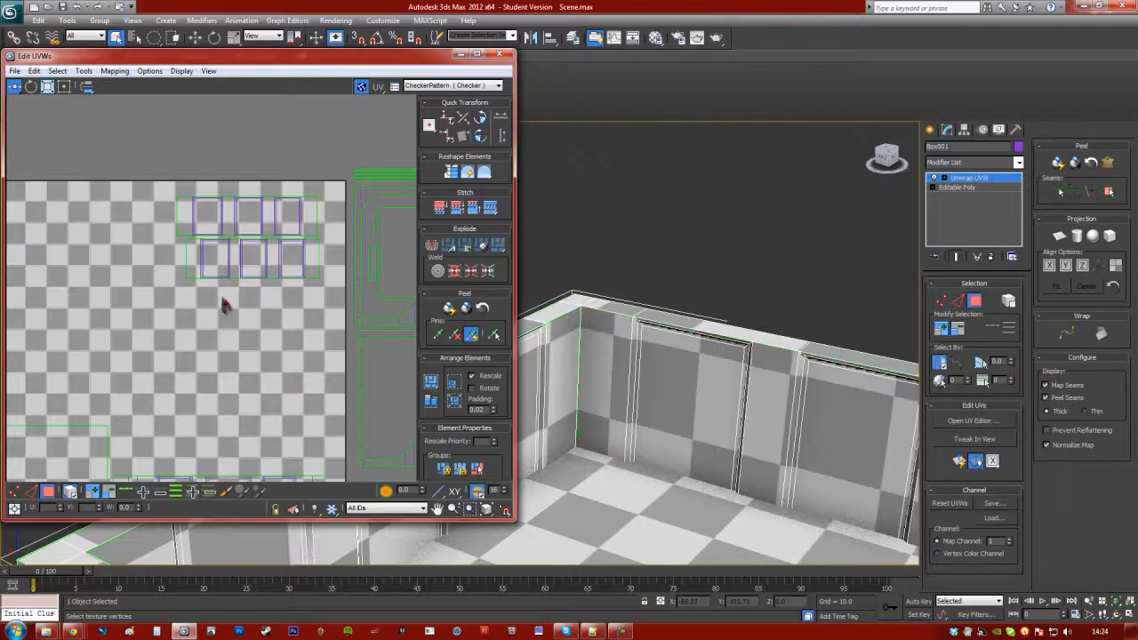
left_click(14, 86)
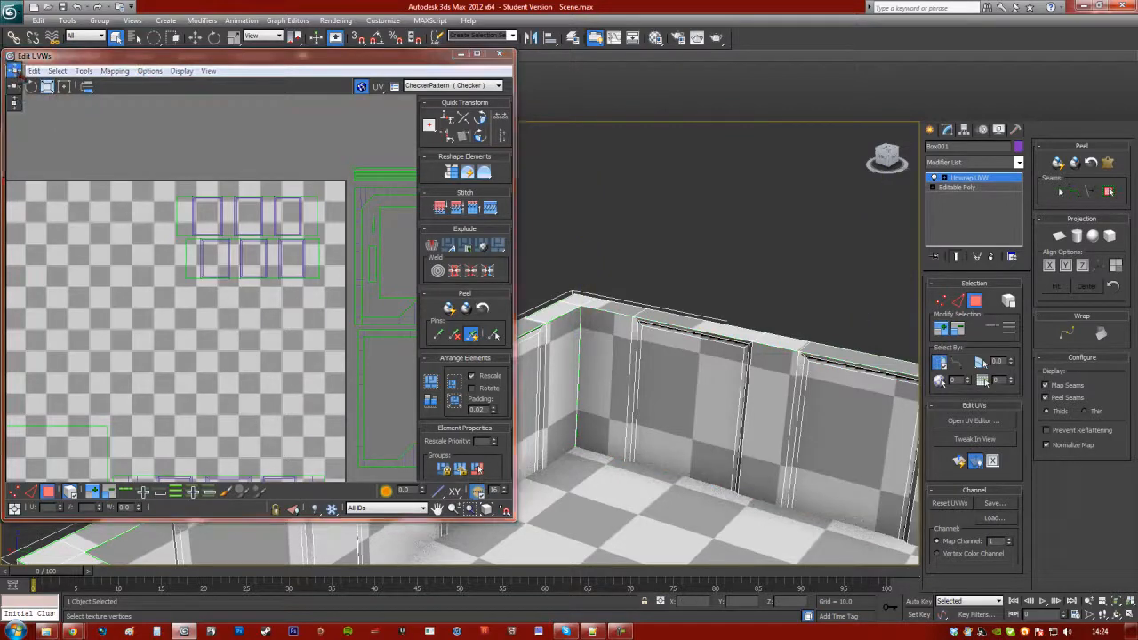
Move the floor island to the UV tile's upper-left corner and both large wall strips to its lower-left corner
scroll(230, 256, "down", 3)
left_click(240, 396)
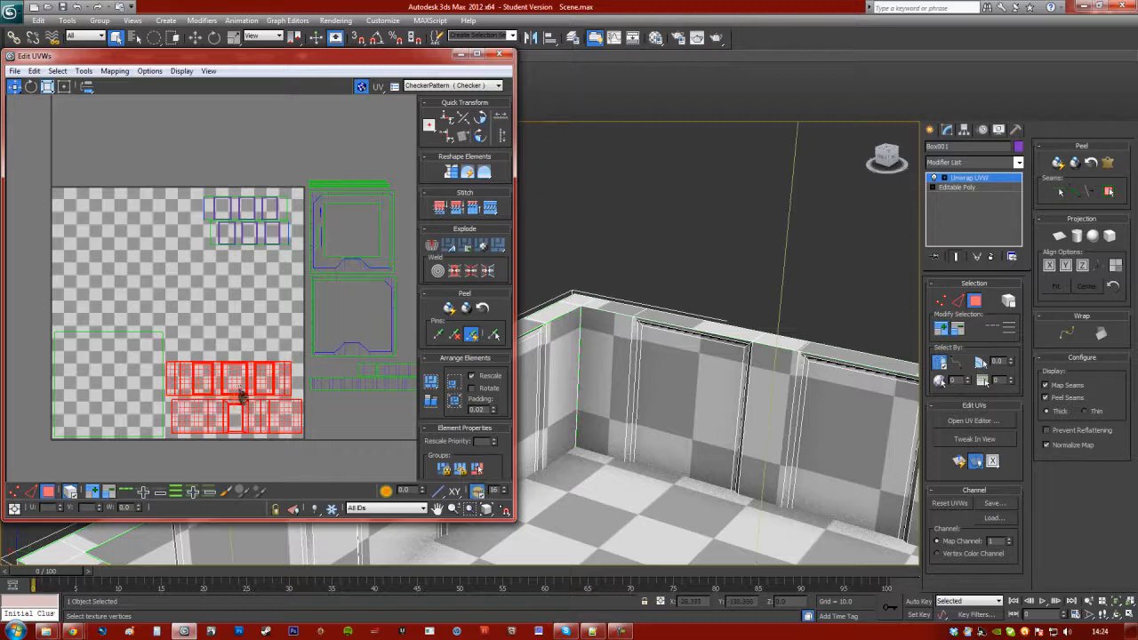
left_click_drag(235, 372, 233, 304)
left_click(155, 343)
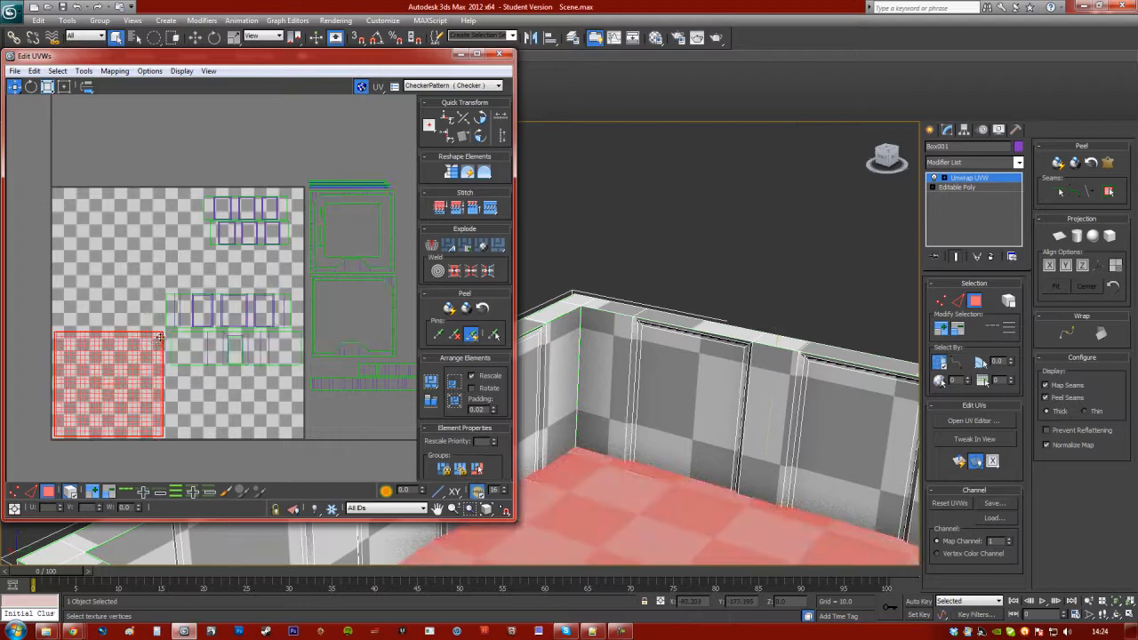
left_click_drag(159, 338, 145, 205)
left_click(206, 395)
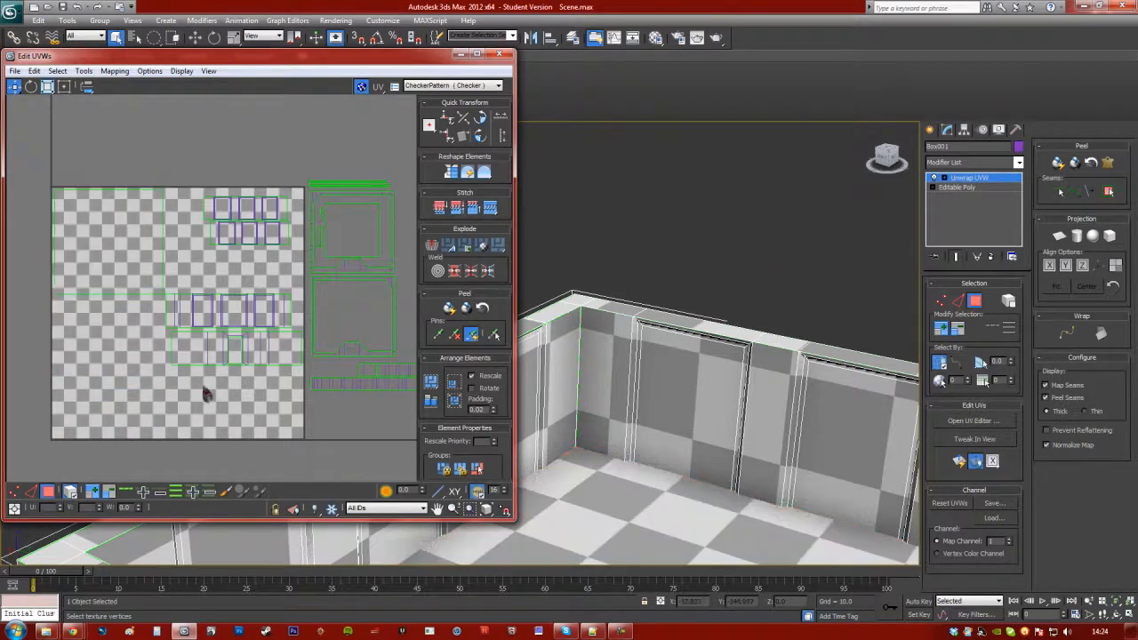
left_click_drag(233, 320, 122, 388)
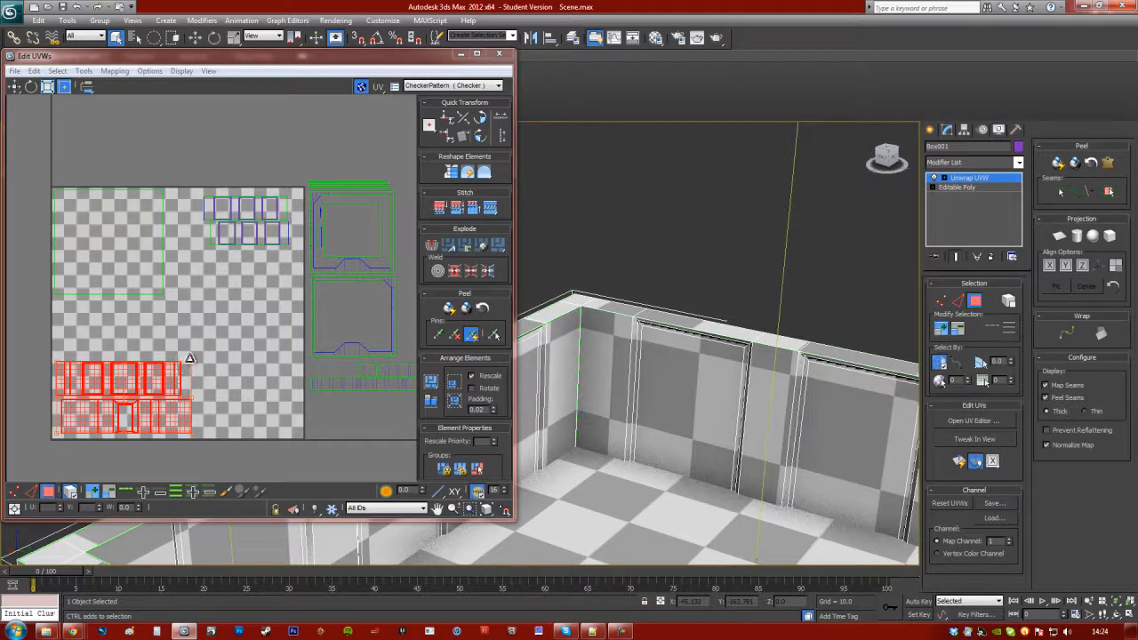
Scale the two small wall strips up to match the large ones and place them in the tile's upper-right area
left_click_drag(258, 229, 153, 386)
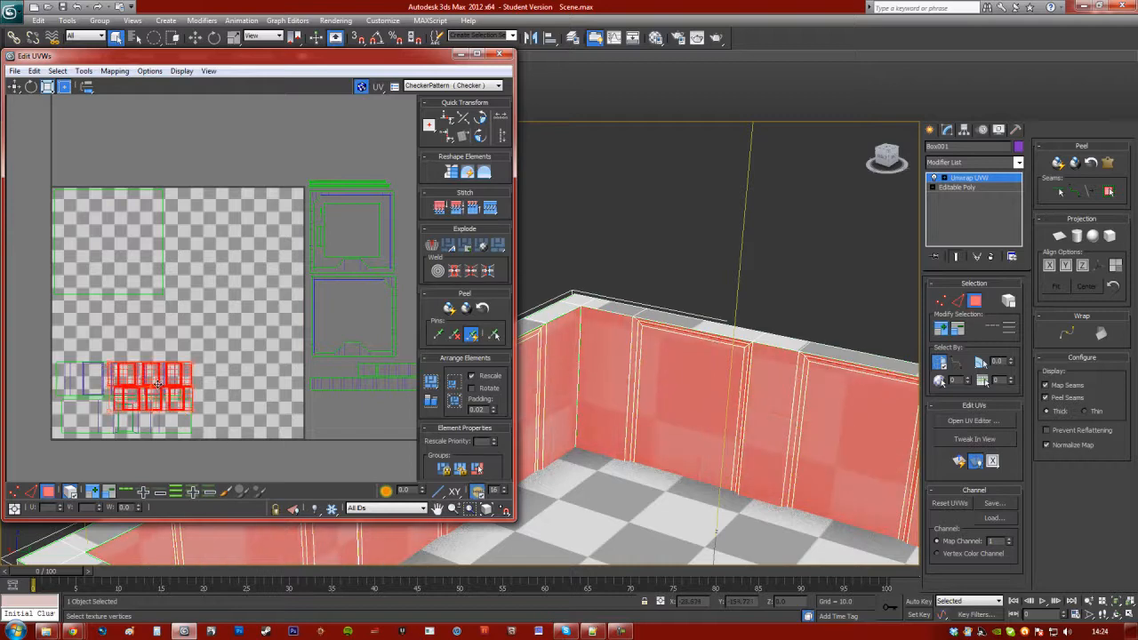
middle_click_drag(114, 400, 155, 361)
left_click_drag(151, 372, 251, 193)
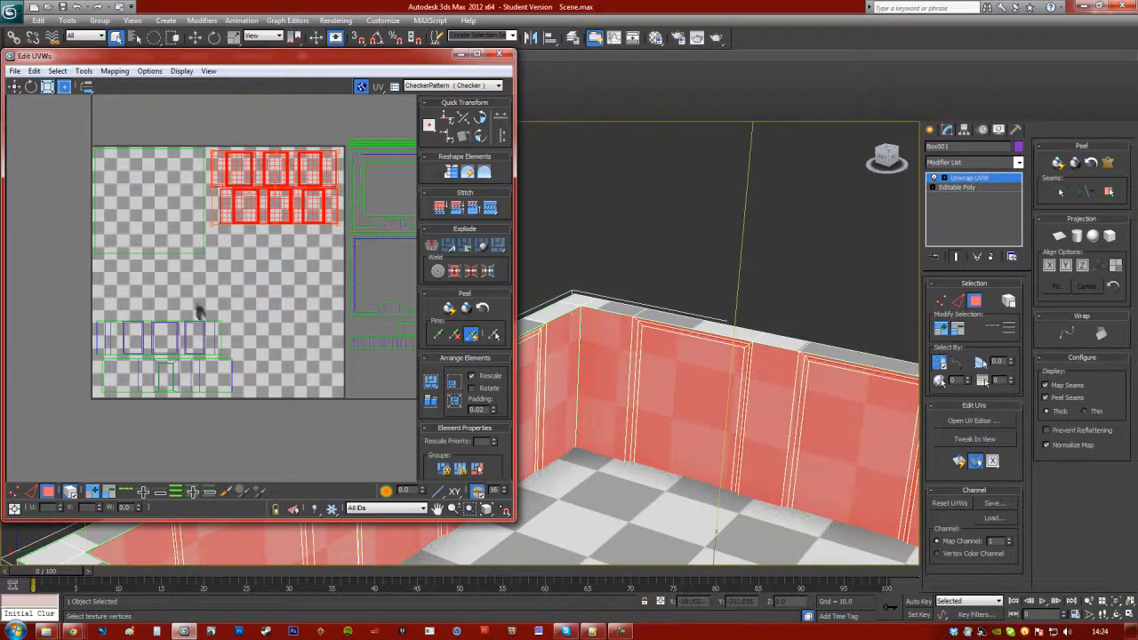
Move the two upper-right wall strips down and rotate them -90 degrees so they run vertically
left_click_drag(77, 425, 244, 276)
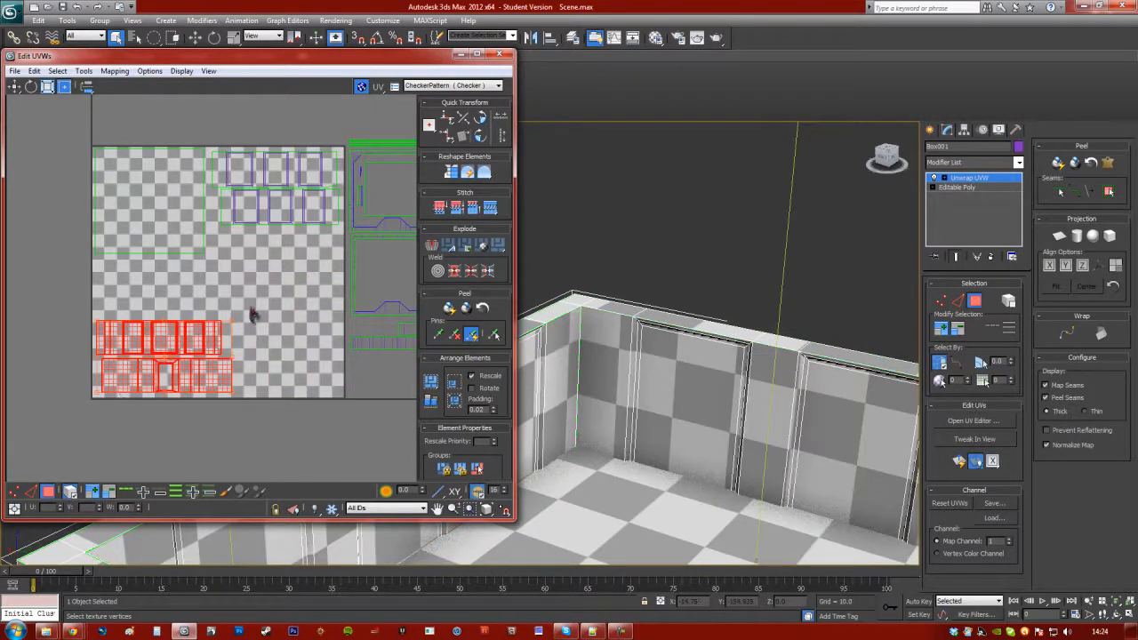
left_click_drag(250, 114, 256, 134)
left_click_drag(291, 171, 340, 305)
left_click(34, 86)
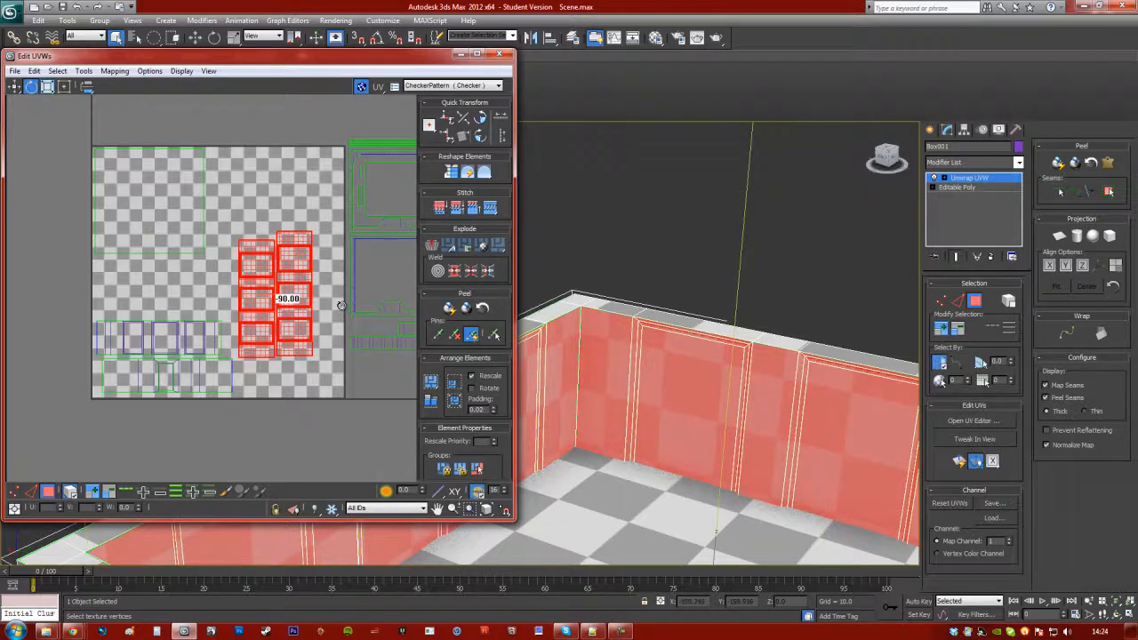
Fit the two rotated wall strips into the UV tile's upper-right corner at the same scale as the other strips
left_click(64, 86)
left_click_drag(246, 350, 239, 299)
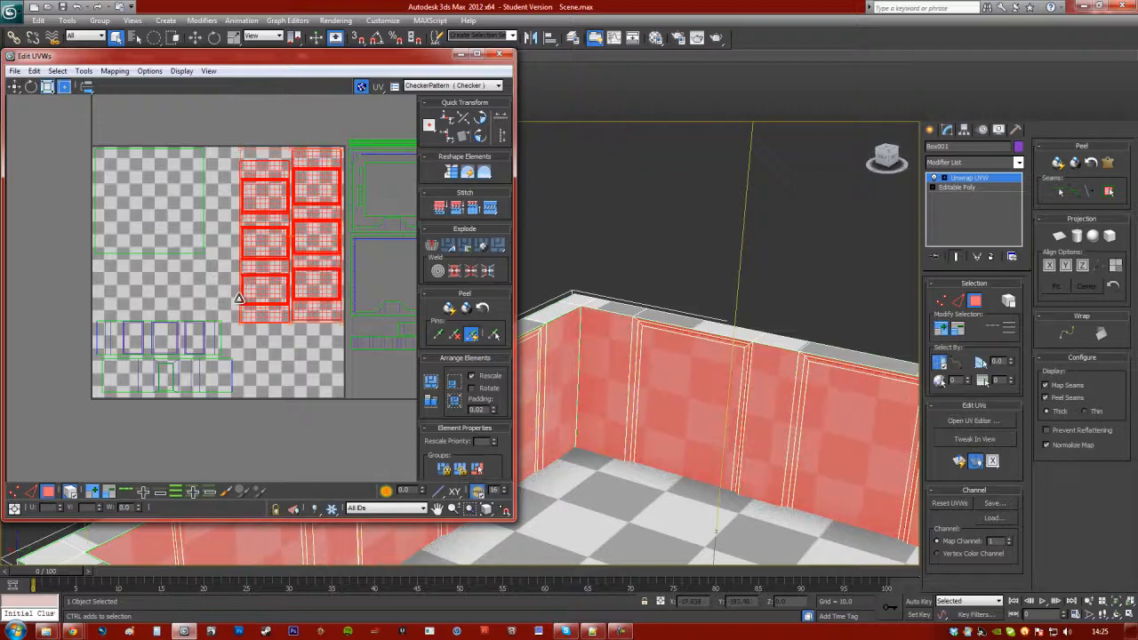
left_click_drag(249, 303, 213, 323)
Add the two horizontal wall strips to the selection and scale all four wall strips up together
left_click_drag(160, 375, 58, 416, "ctrl")
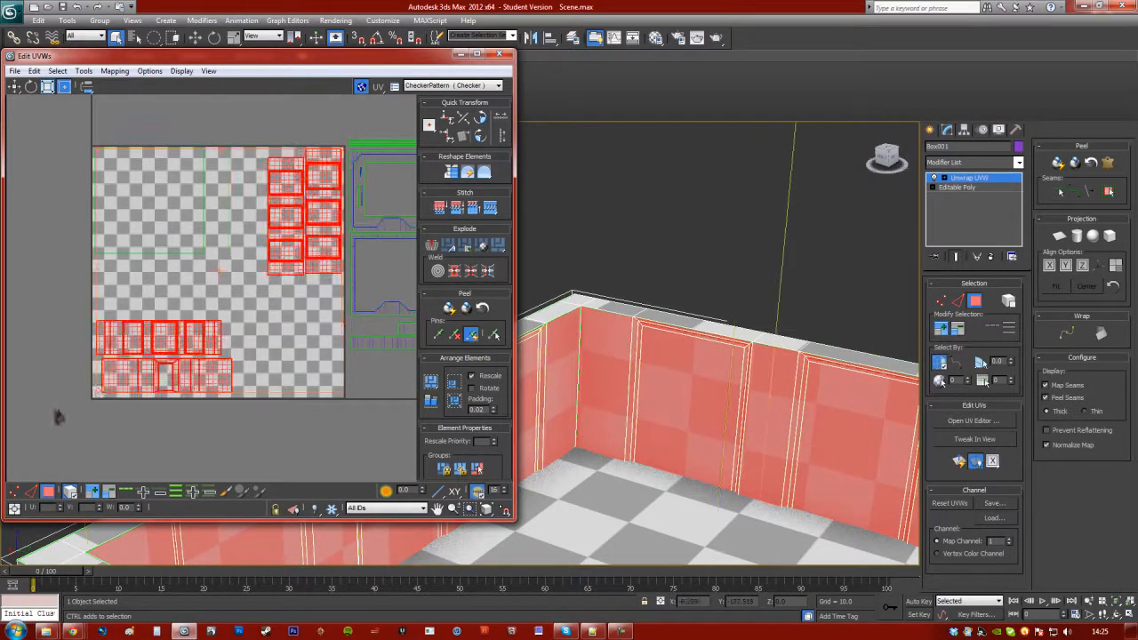
left_click_drag(362, 411, 382, 456)
middle_click_drag(110, 334, 119, 295)
Move the vertical wall strips left and the horizontal wall strips up so both enlarged pairs fit inside the UV tile
left_click(225, 426)
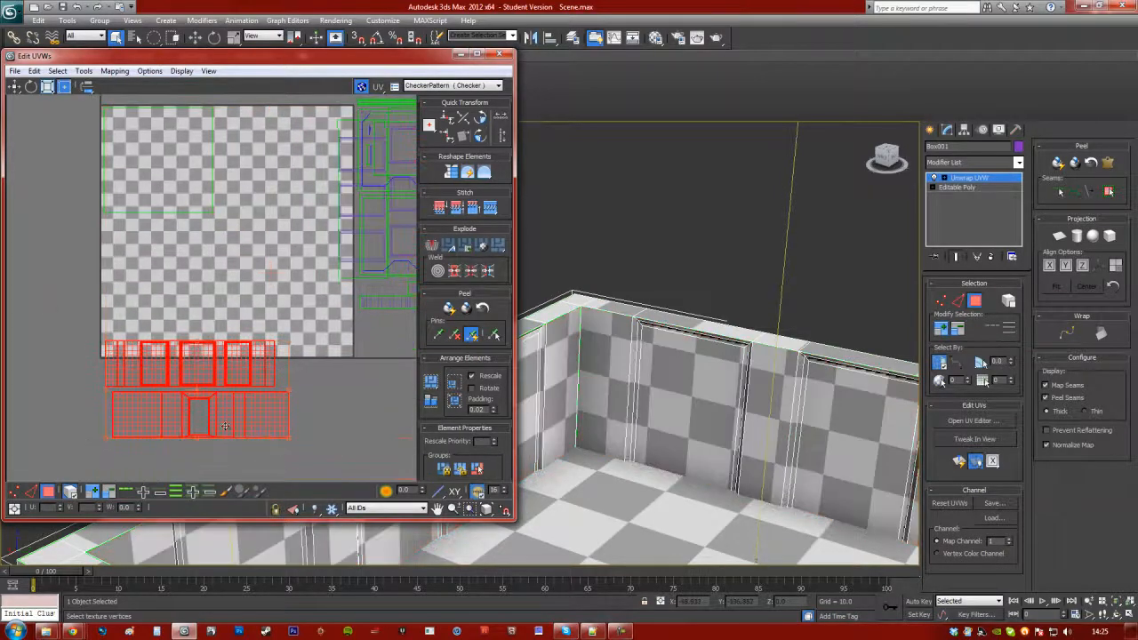
key("ctrl+z")
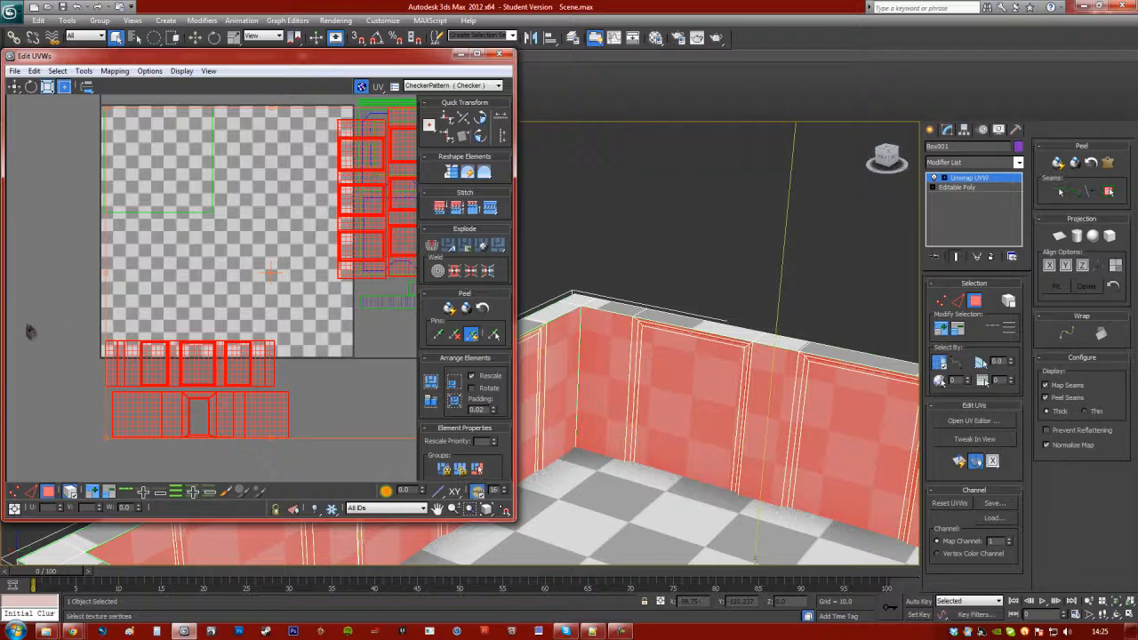
left_click_drag(31, 332, 162, 443, "alt")
left_click_drag(345, 226, 261, 227)
left_click_drag(194, 401, 191, 307)
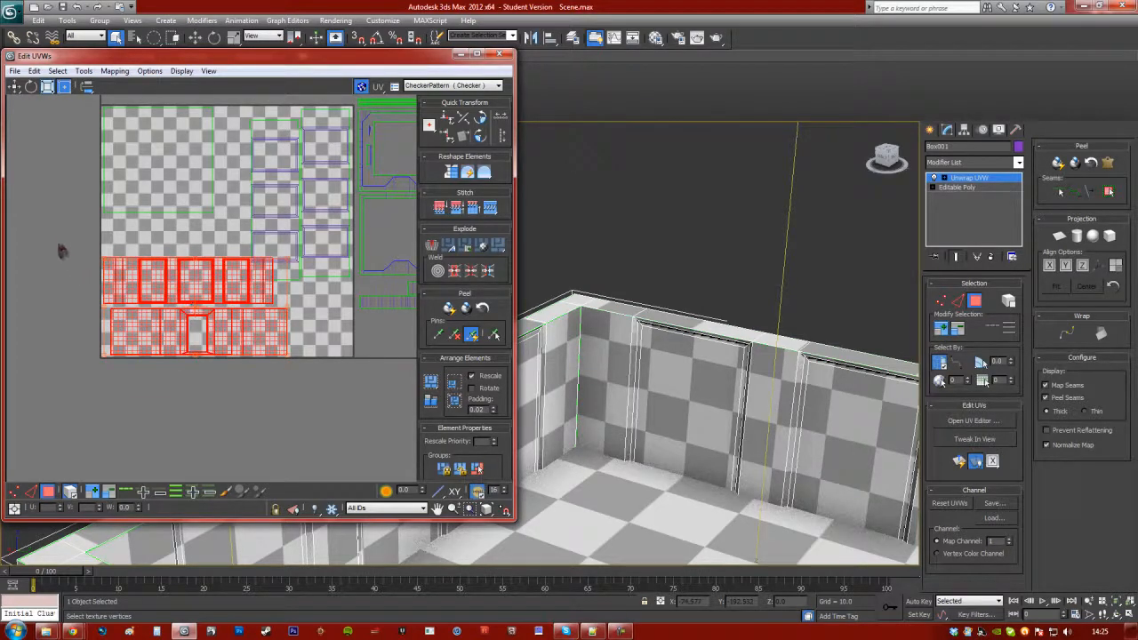
Scale all four wall strips down slightly together and lower the horizontal pair to the tile's bottom edge
middle_click_drag(167, 233, 193, 260)
left_click_drag(86, 288, 343, 389)
left_click(184, 314)
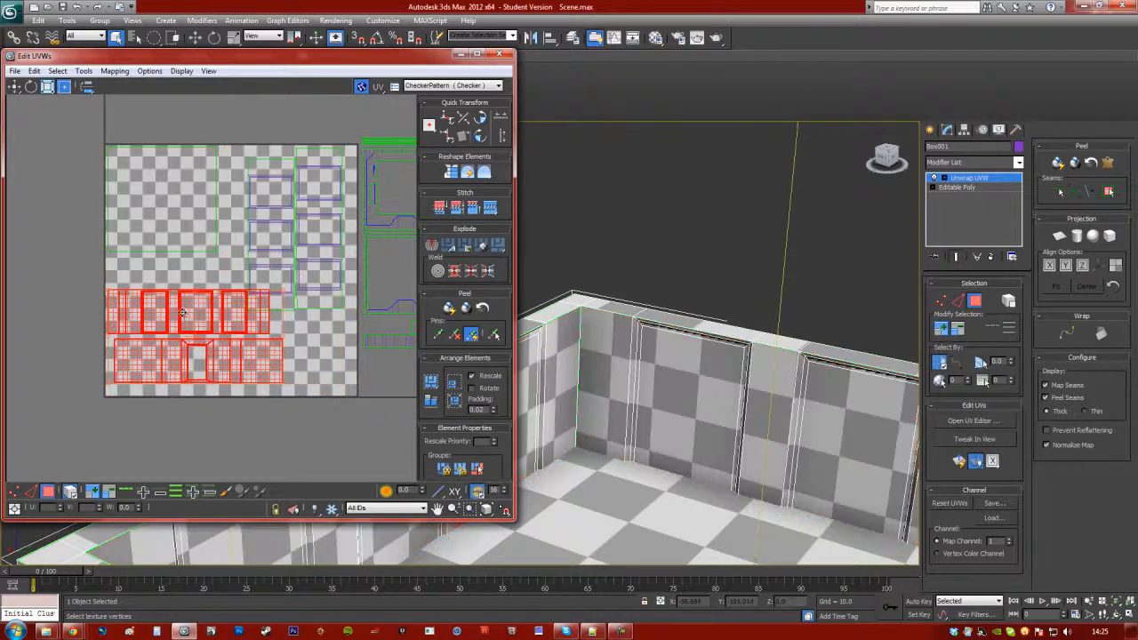
left_click_drag(183, 314, 184, 323)
Try shifting the floor island right, across the vertical wall strips
left_click(189, 247)
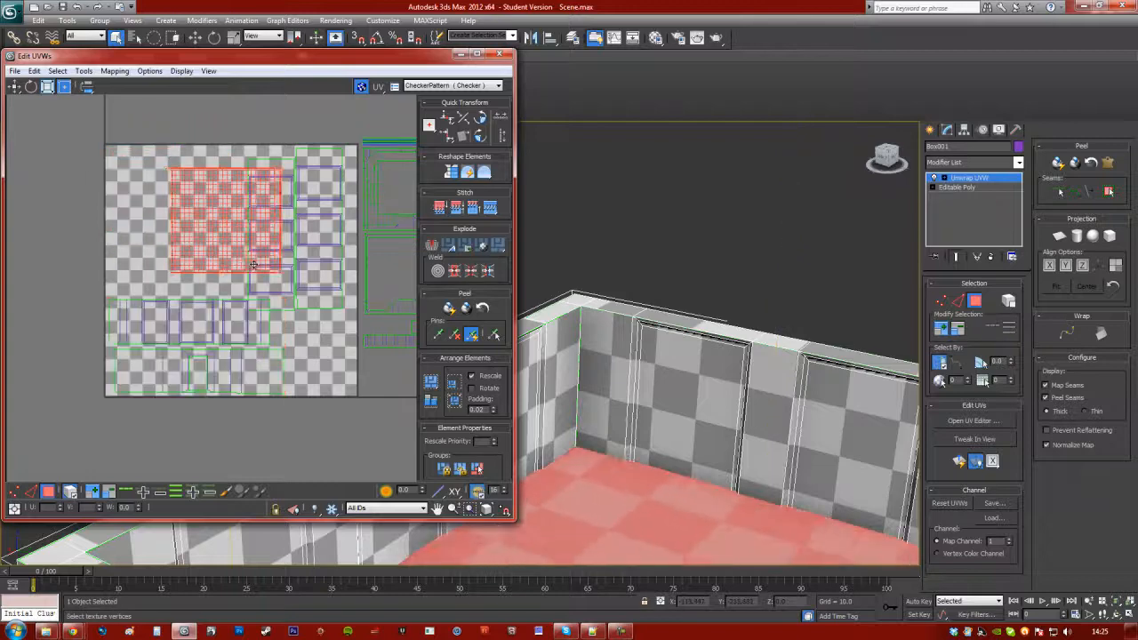
left_click_drag(331, 252, 330, 252, "ctrl")
mouse_move(299, 259)
left_mouse_down()
mouse_move(311, 249)
mouse_move(298, 259)
left_mouse_up()
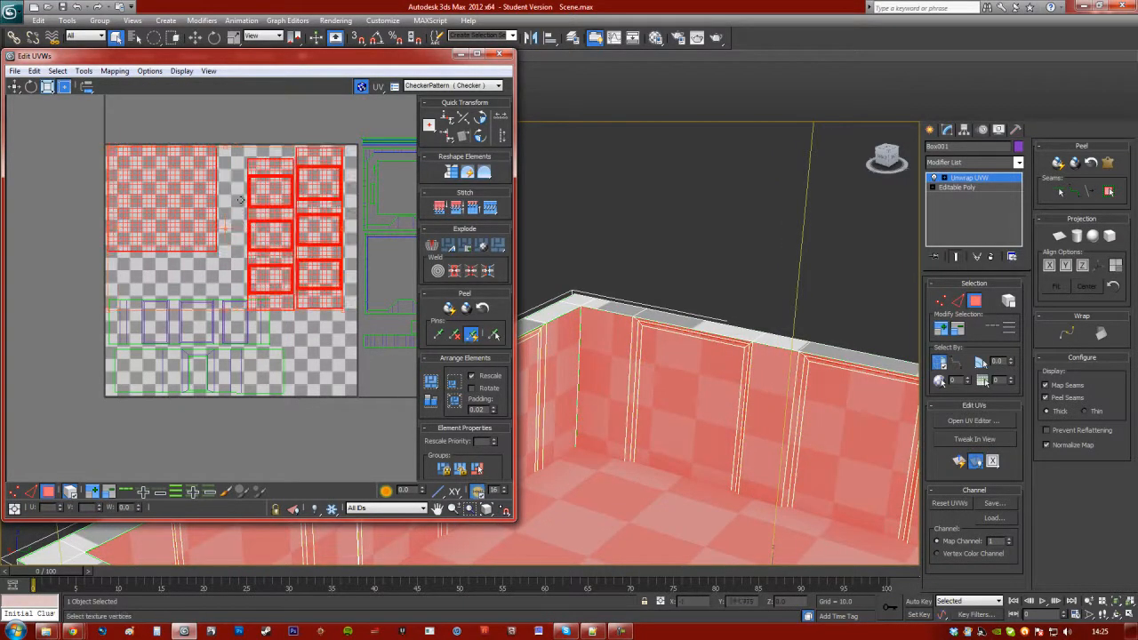
left_click(235, 123)
Move the two vertical wall strips right against the UV tile's right edge, then clear the selection
left_click_drag(270, 167, 328, 231)
left_click(204, 237)
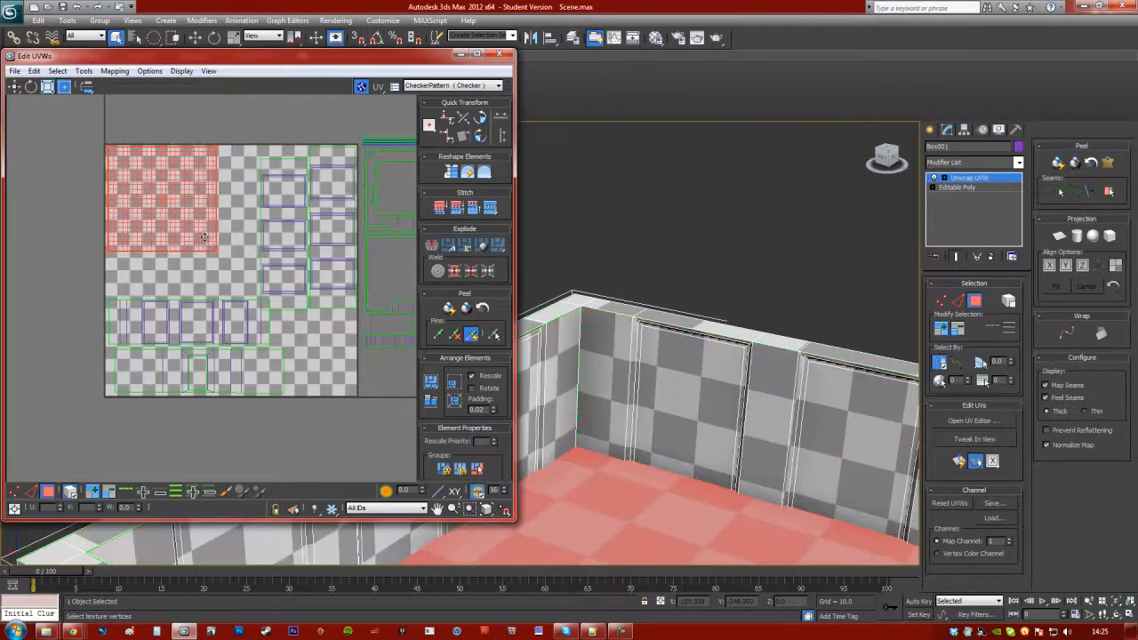
left_click(232, 269)
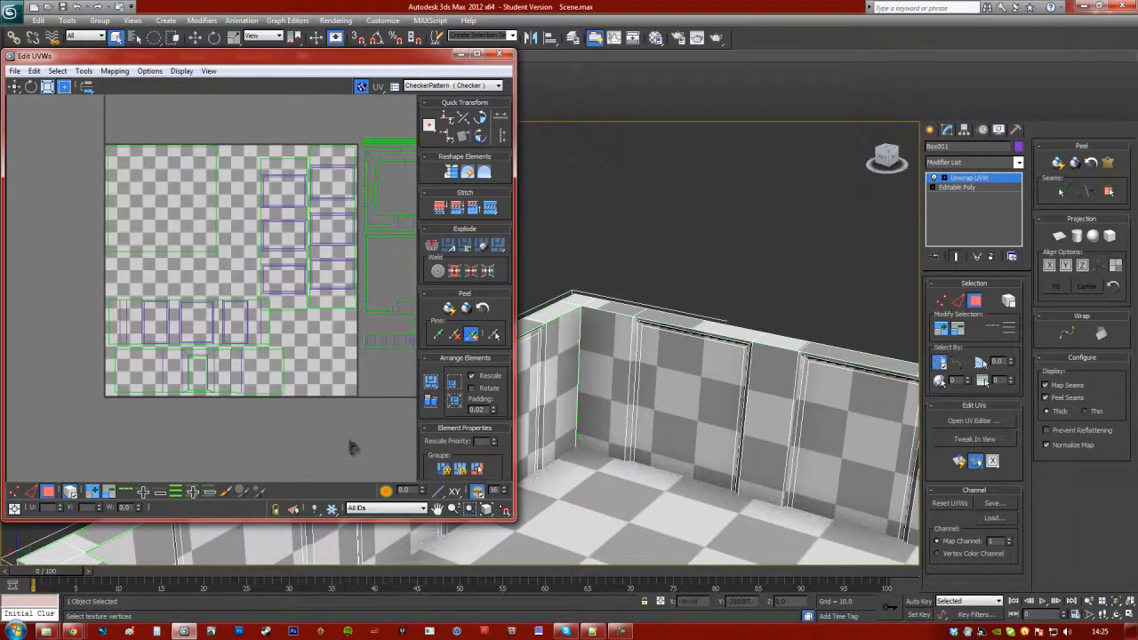
Scale the four wall strips down together and refit the pairs against the UV tile's bottom and right edges
left_click_drag(207, 277, 329, 377)
left_click(294, 405)
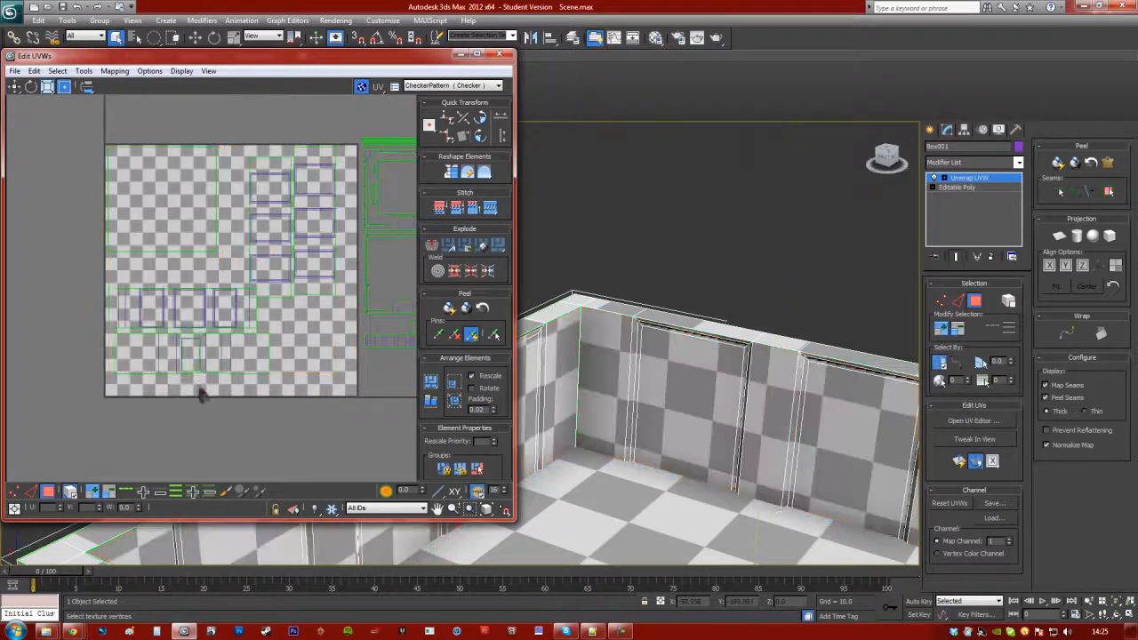
left_click_drag(201, 395, 183, 333)
left_click(226, 269)
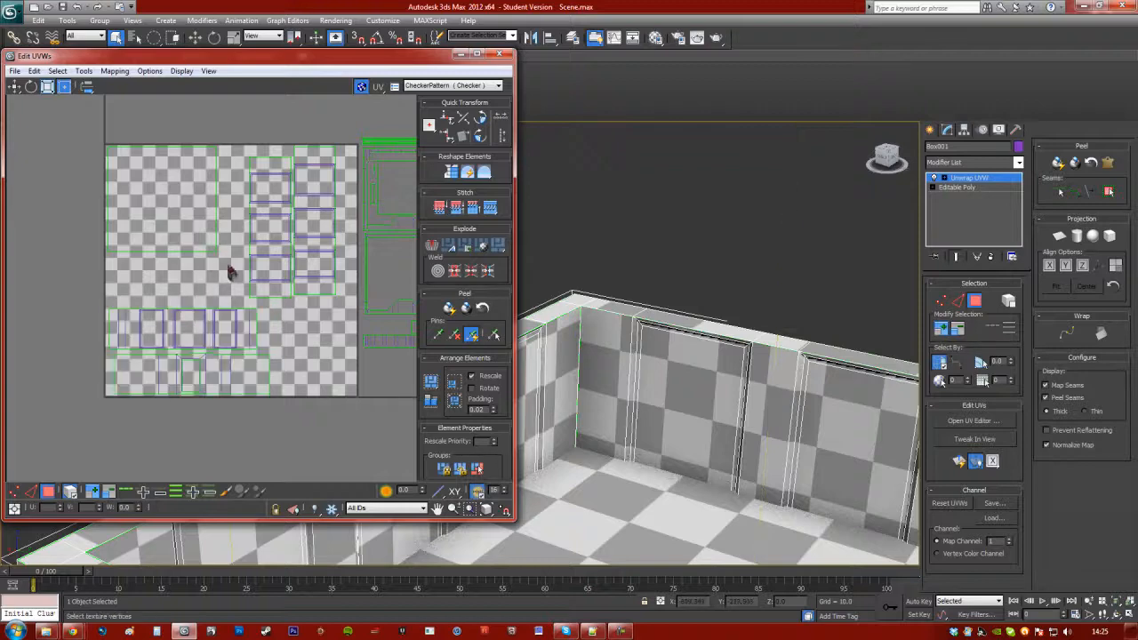
left_click_drag(323, 301, 319, 269)
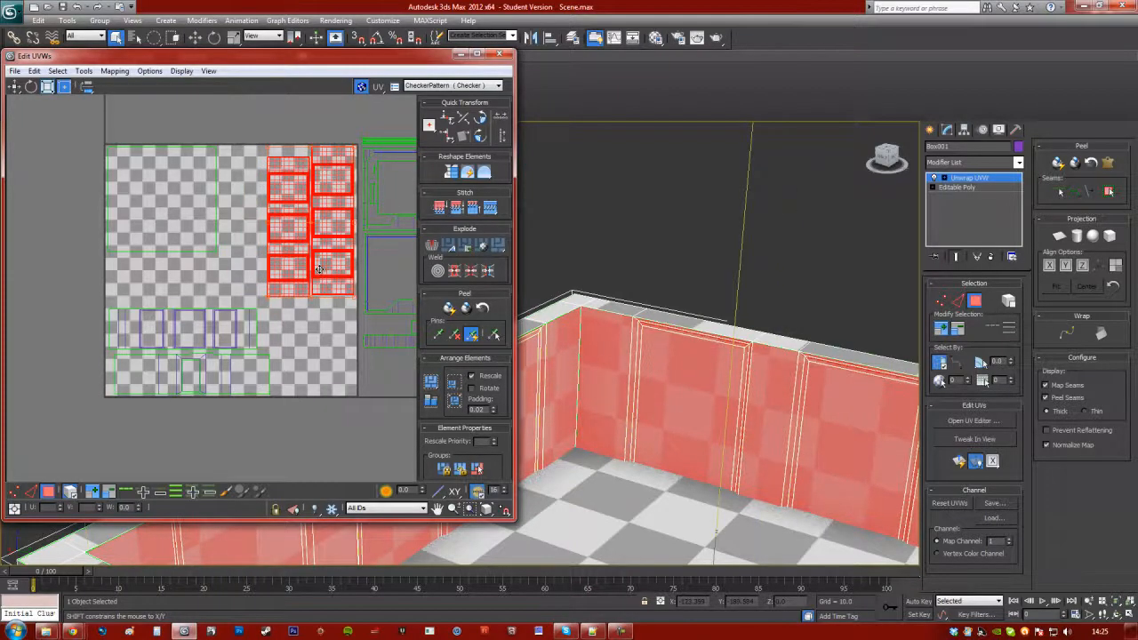
left_click(293, 374)
Select the panelled wall strip above the doorway strip and nudge it up vertically to match the adjoining wall's checker pattern
middle_click_drag(704, 401, 804, 398, "alt")
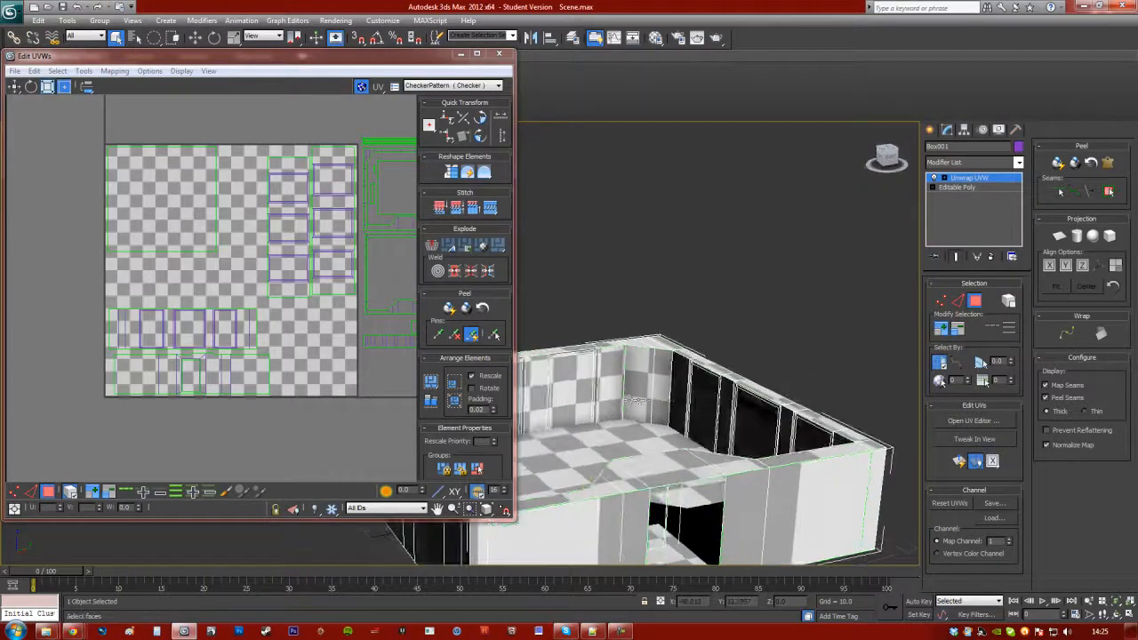
left_click(637, 398)
left_click_drag(182, 411, 173, 297)
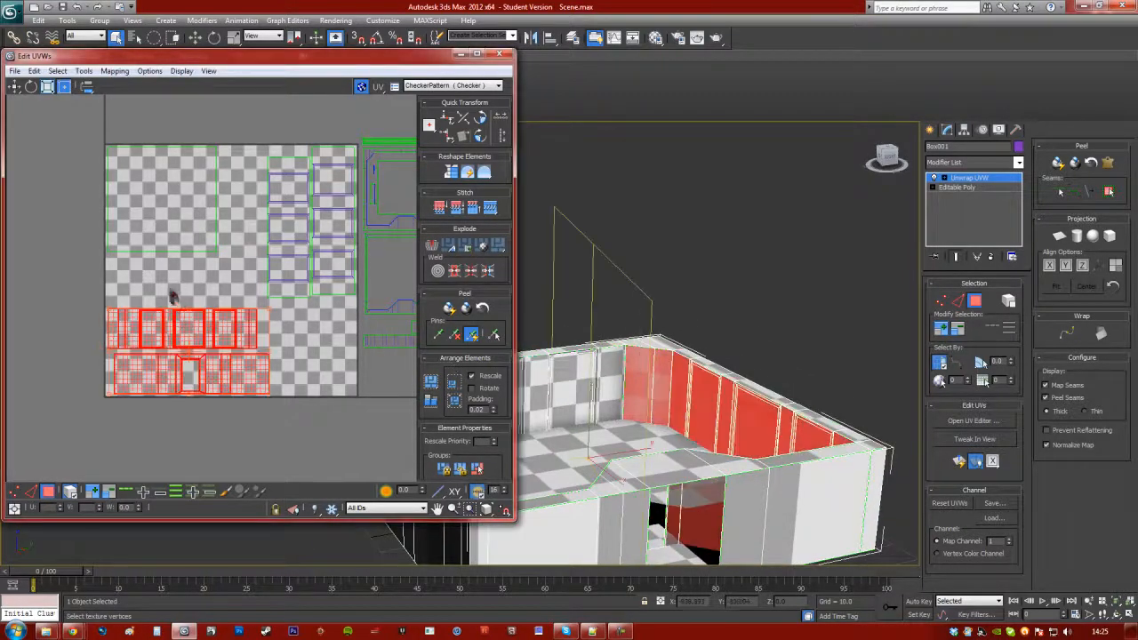
left_click_drag(264, 344, 264, 345)
middle_click_drag(297, 292, 306, 292)
middle_click_drag(721, 380, 729, 394)
scroll(732, 405, "up", 4)
middle_click_drag(731, 443, 633, 345, "alt")
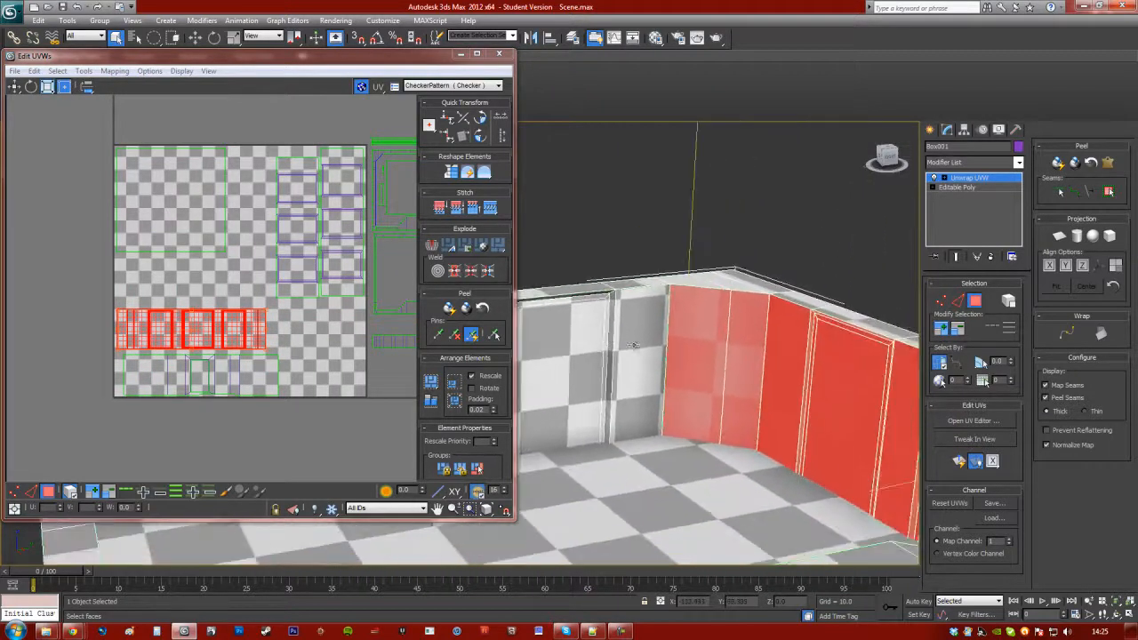
left_click_drag(246, 333, 232, 329)
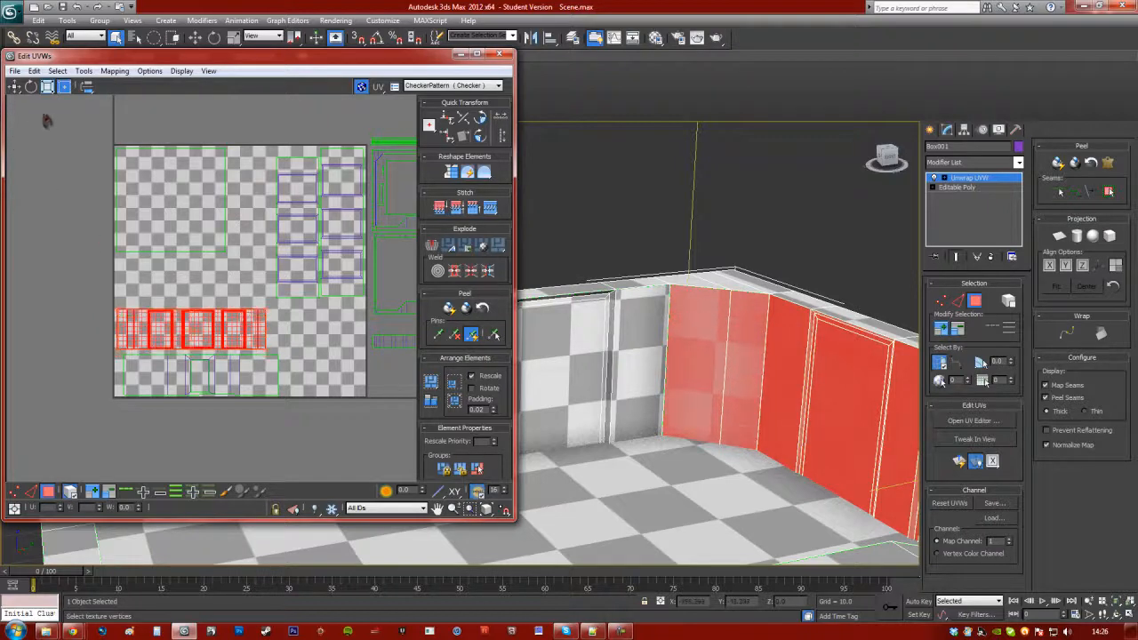
left_click(15, 85)
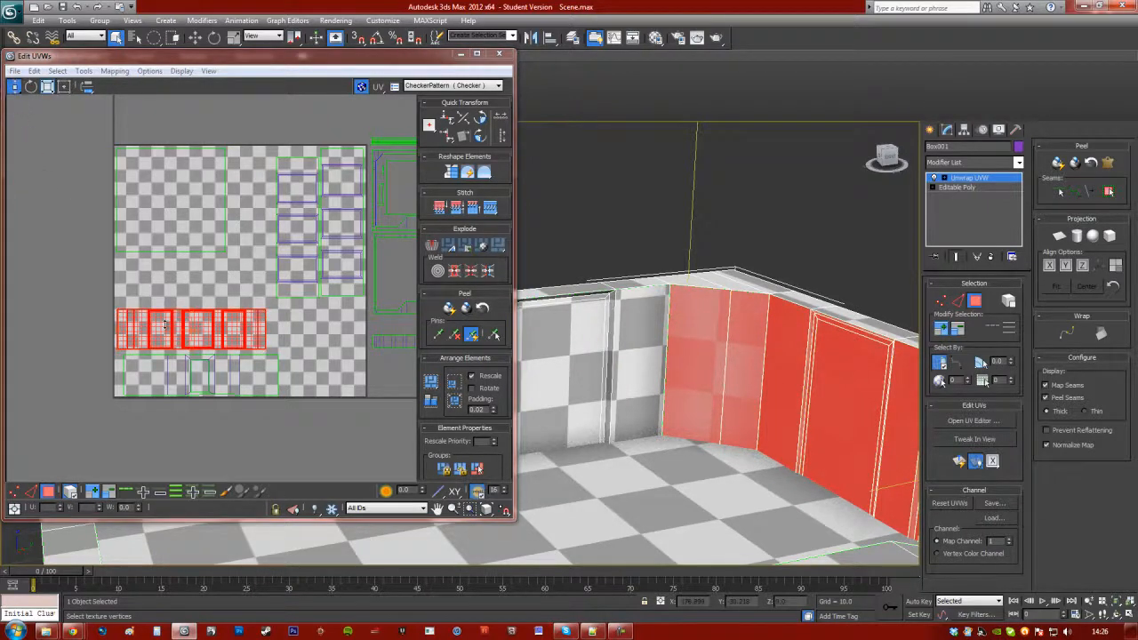
left_click_drag(164, 325, 140, 322)
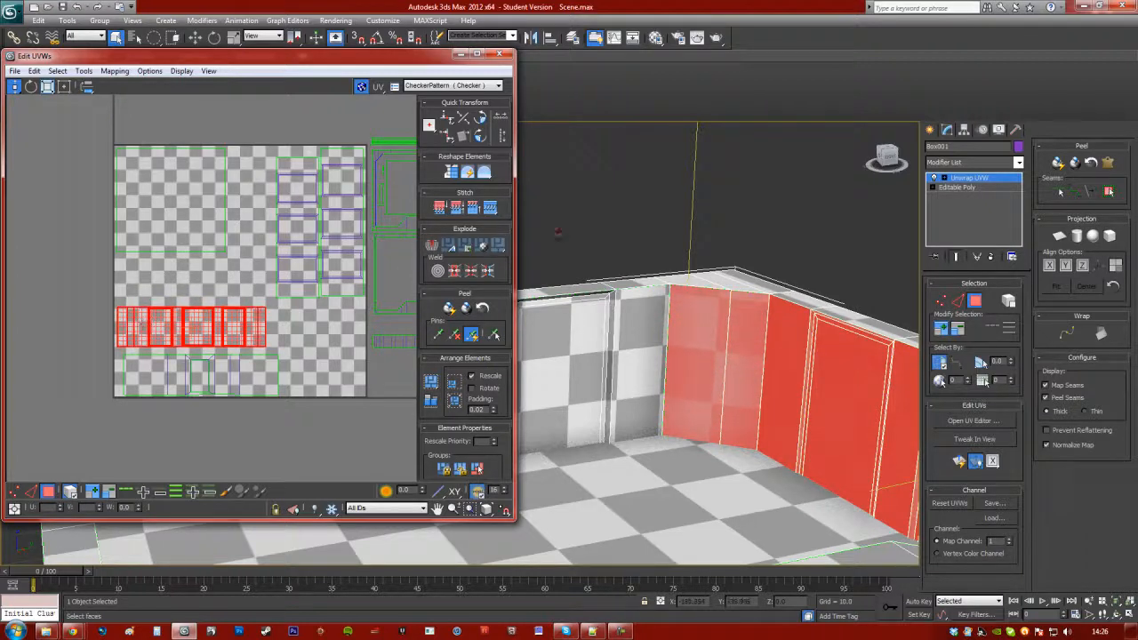
Check the checker alignment at the wall corner and fine-tune the panelled strip's vertical position
left_click(583, 222)
left_click(164, 316)
mouse_move(155, 320)
left_mouse_down()
mouse_move(157, 307)
mouse_move(167, 315)
mouse_move(137, 314)
left_mouse_up()
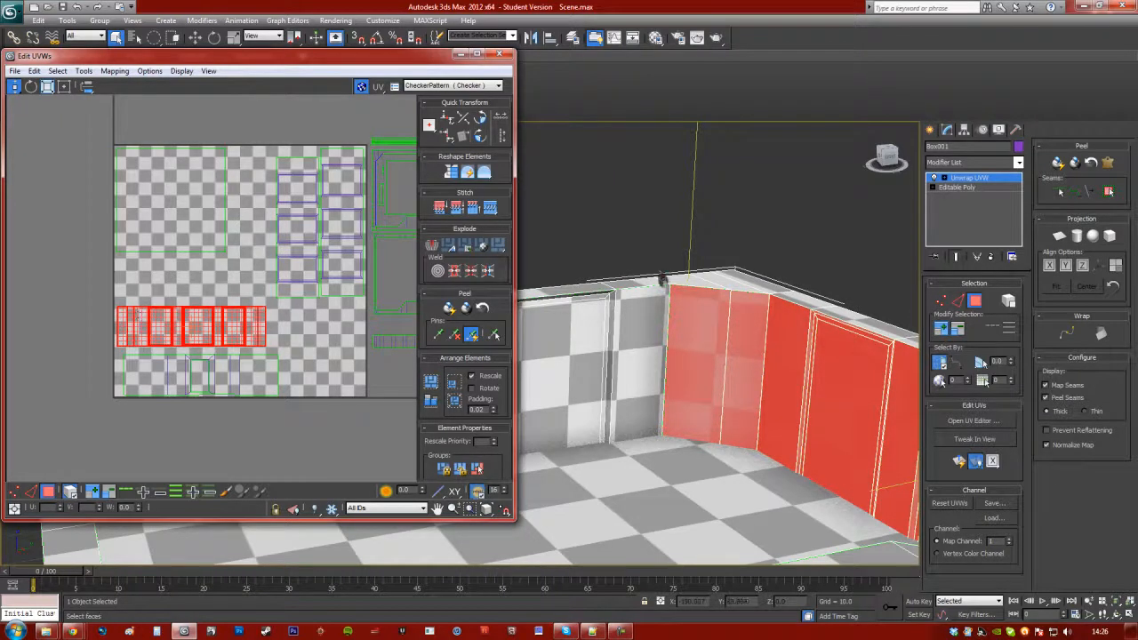
left_click(659, 252)
Select the doorway wall strip and lower it vertically onto the UV tile's bottom edge to match the adjoining wall's checker pattern
middle_click_drag(660, 255, 790, 256, "alt")
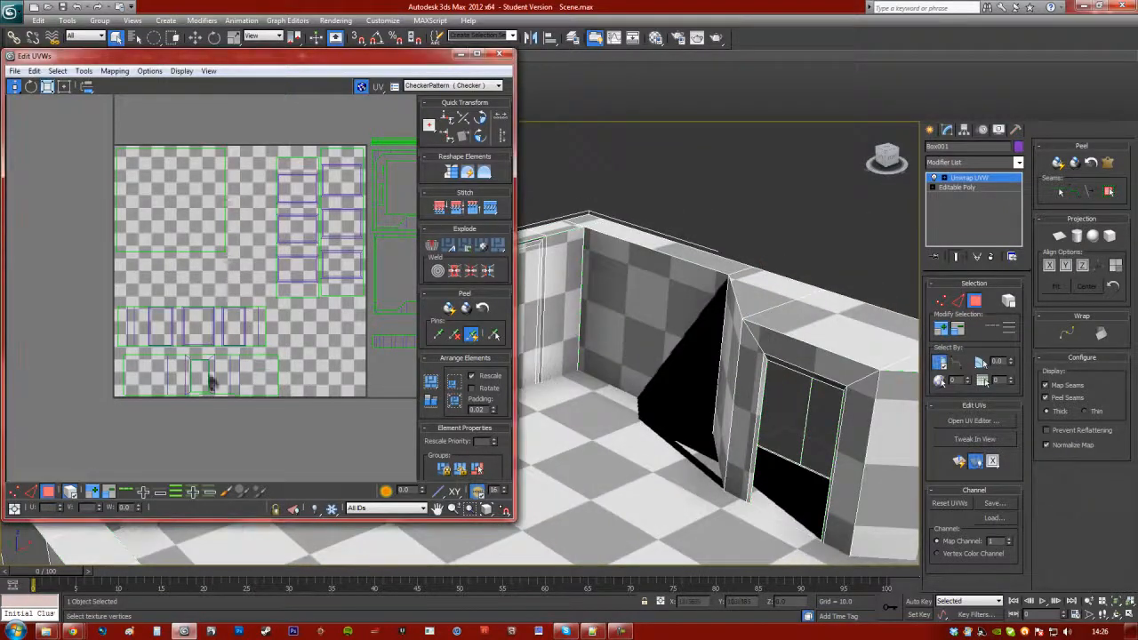
left_click_drag(212, 382, 103, 367)
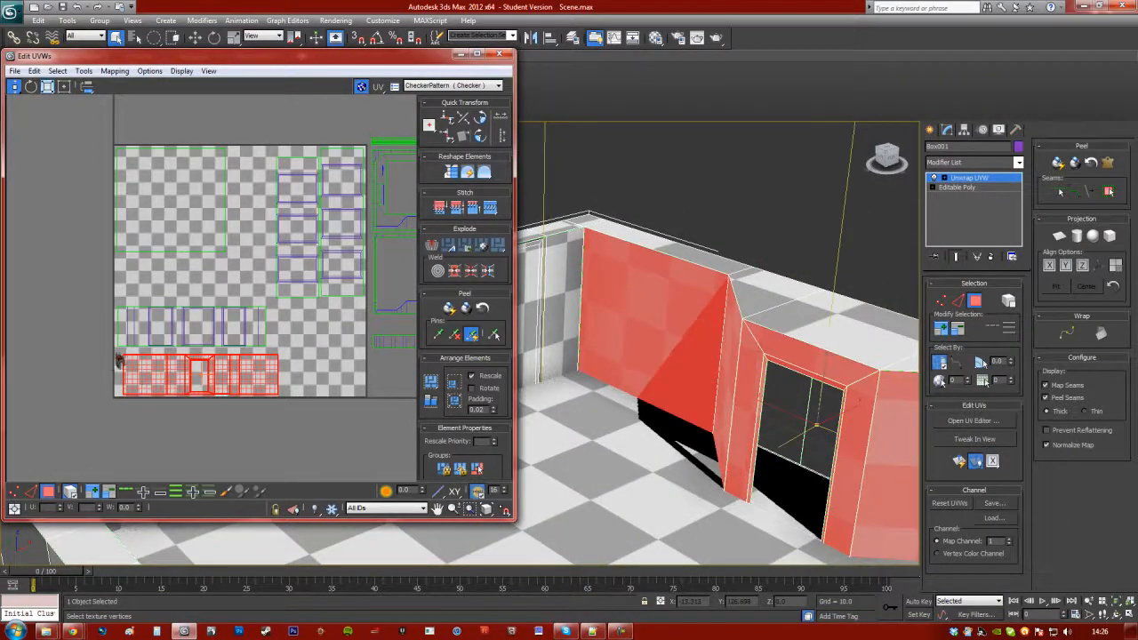
left_click_drag(135, 356, 90, 359)
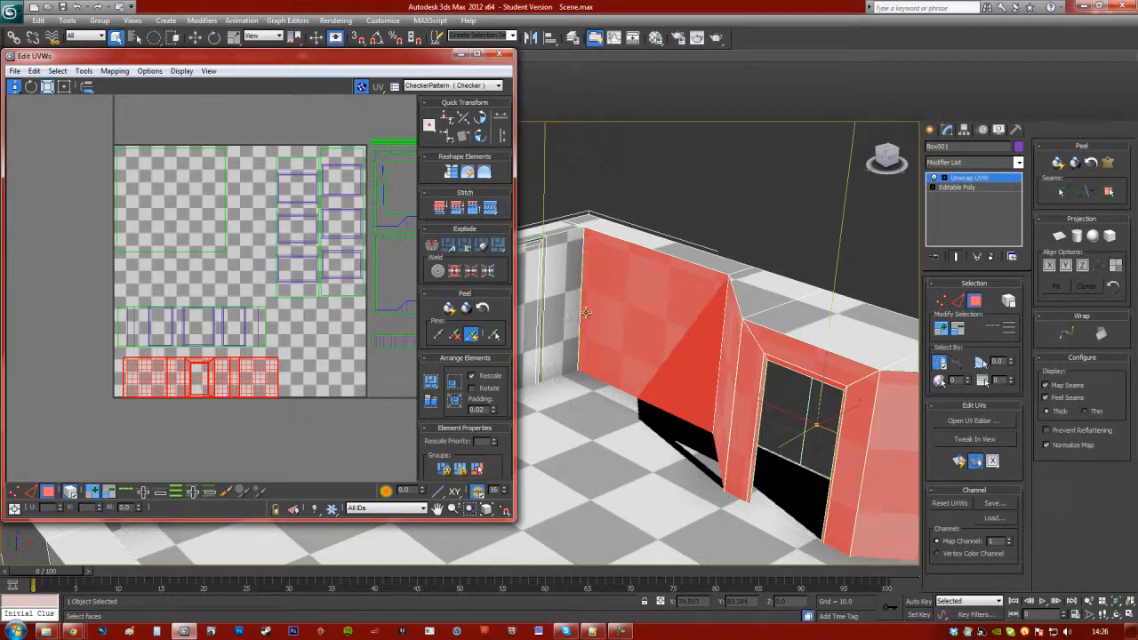
left_click(217, 373)
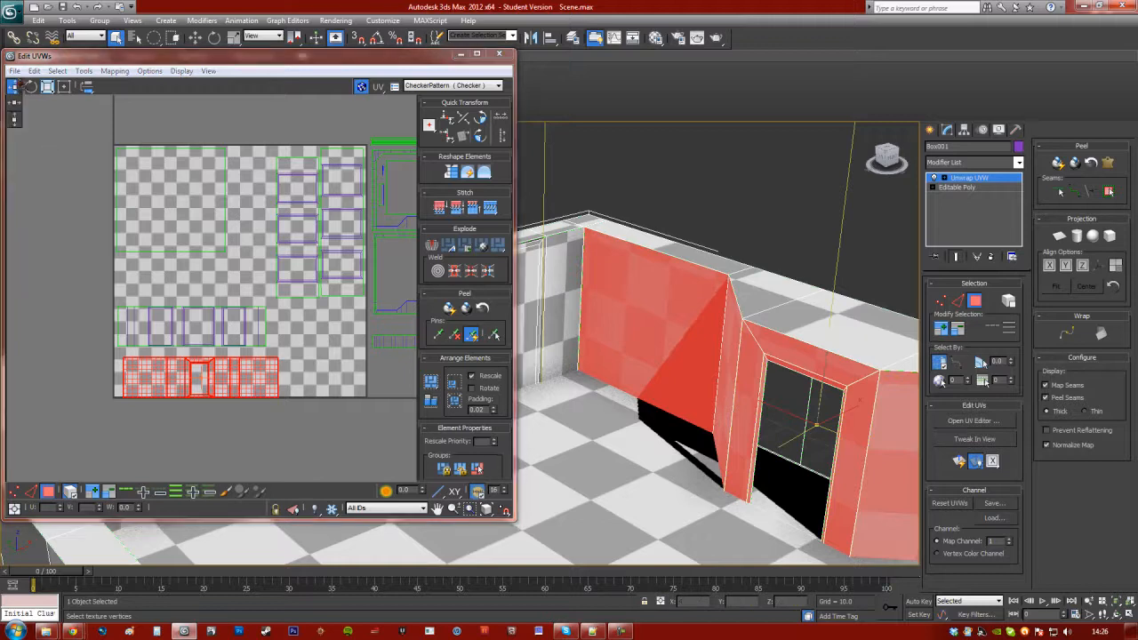
Nudge the doorway wall strip horizontally toward the UV tile's left edge, then clear the selection
left_click(15, 87)
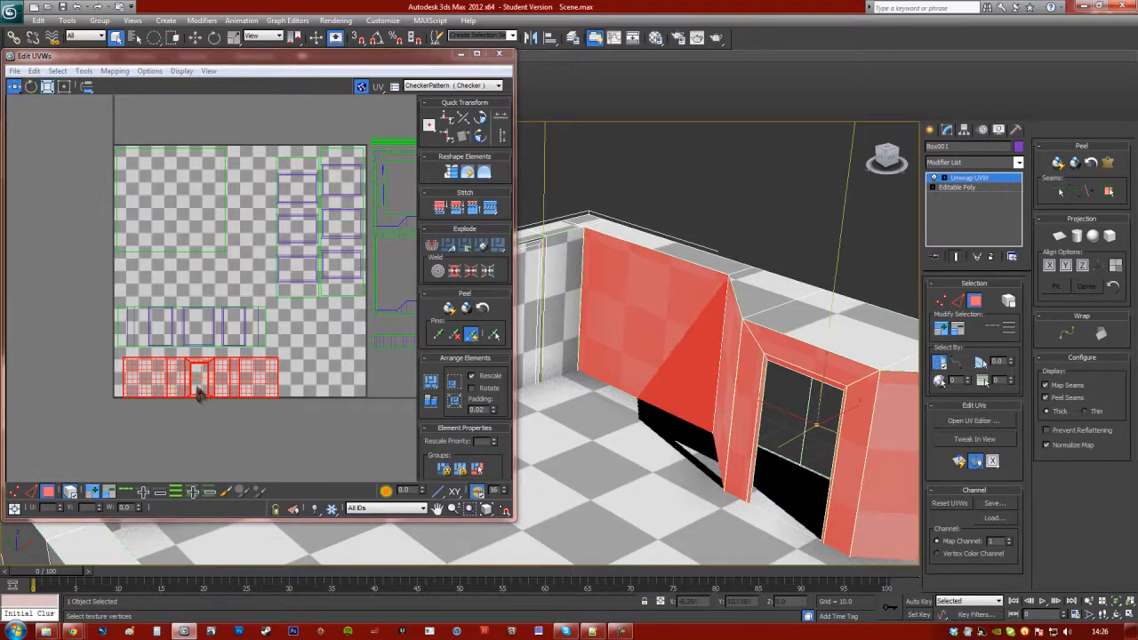
left_click(202, 388)
left_click(211, 382)
left_click_drag(216, 382, 211, 385)
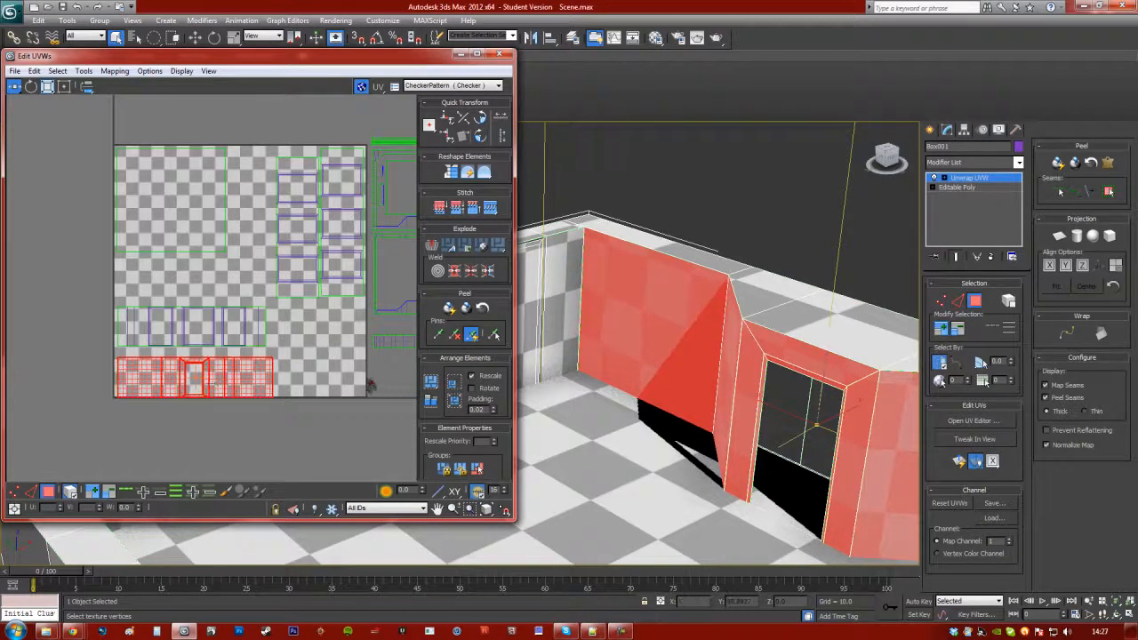
left_click(302, 421)
Select both horizontal wall strips and fine-tune their vertical position at the UV tile's bottom edge, then clear the selection
left_click_drag(301, 422, 134, 319)
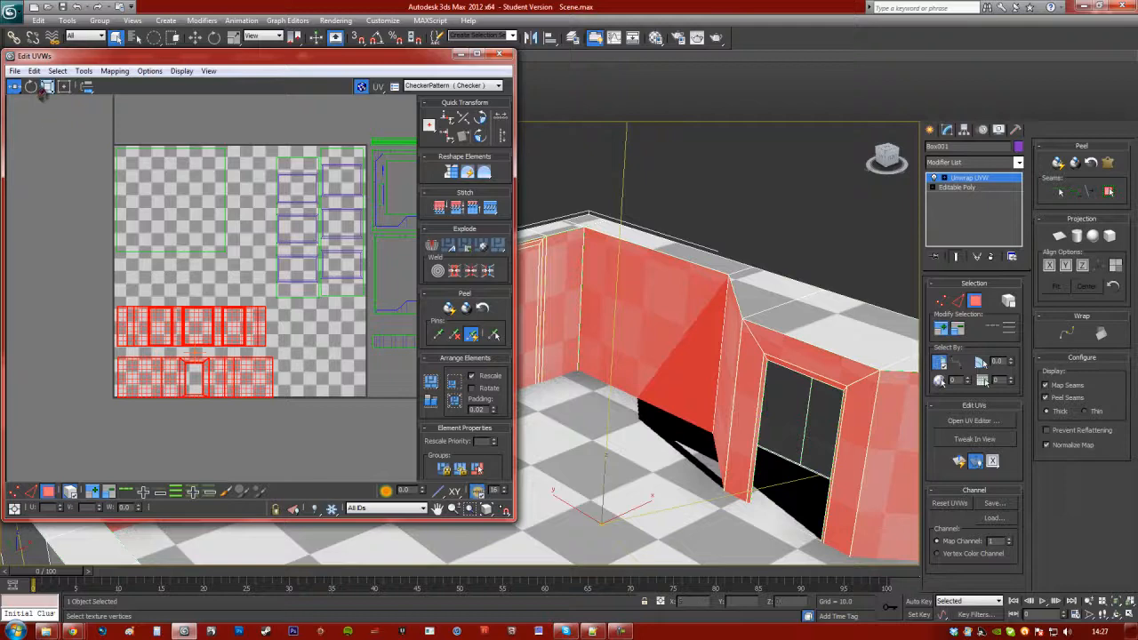
left_click_drag(18, 88, 17, 104)
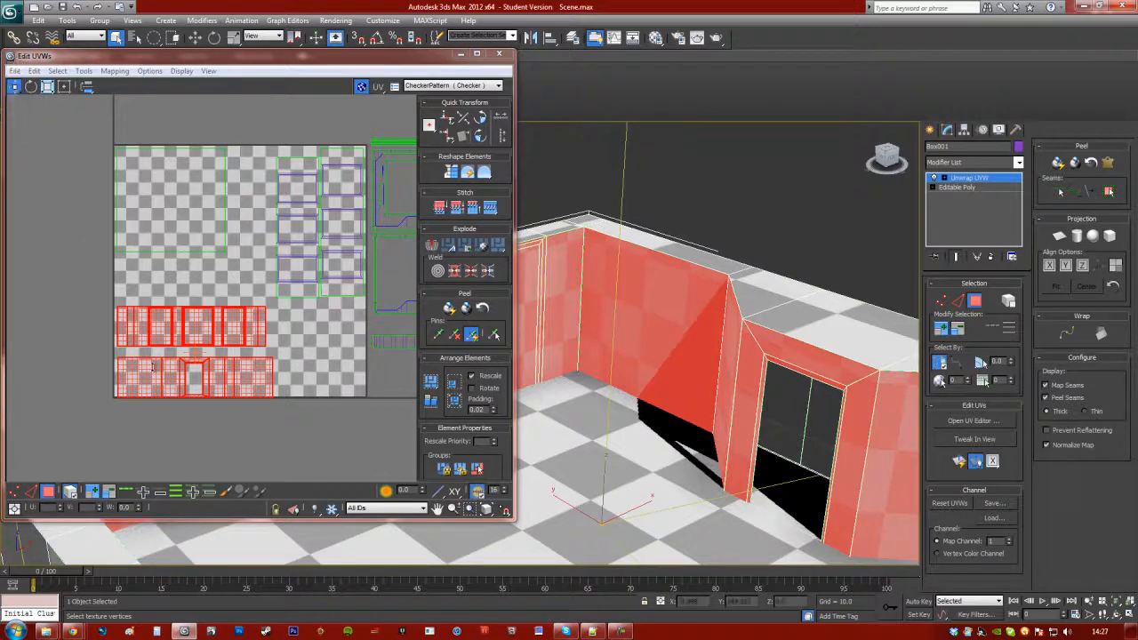
scroll(153, 364, "up", 6)
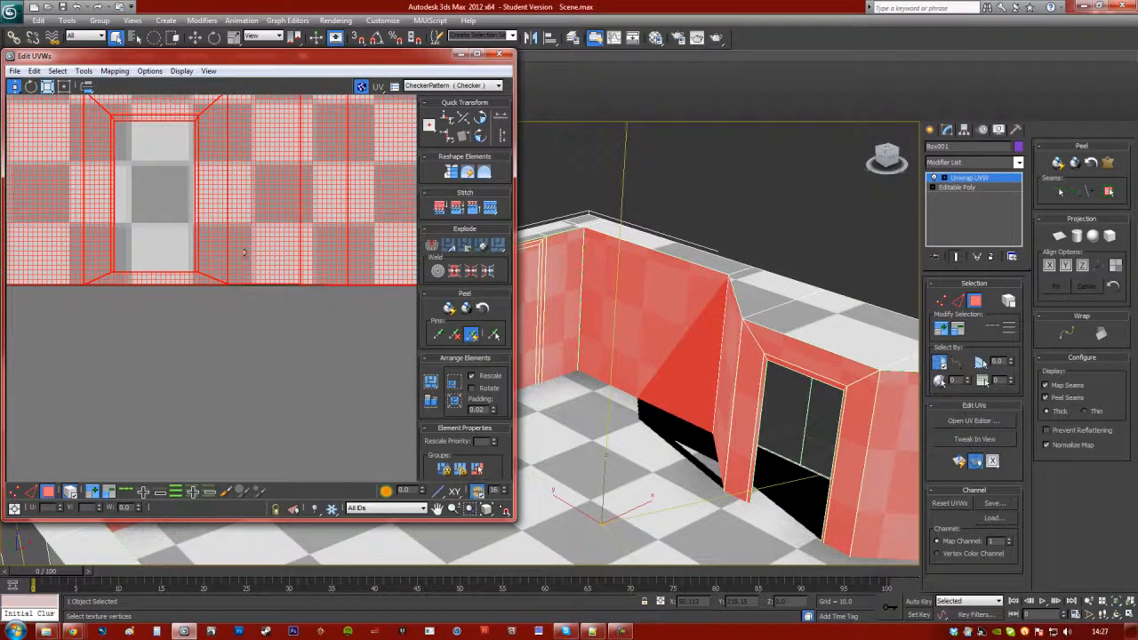
left_click_drag(243, 254, 235, 251)
middle_click_drag(291, 320, 232, 393)
scroll(215, 386, "down", 2)
left_click(263, 383)
scroll(275, 400, "down", 2)
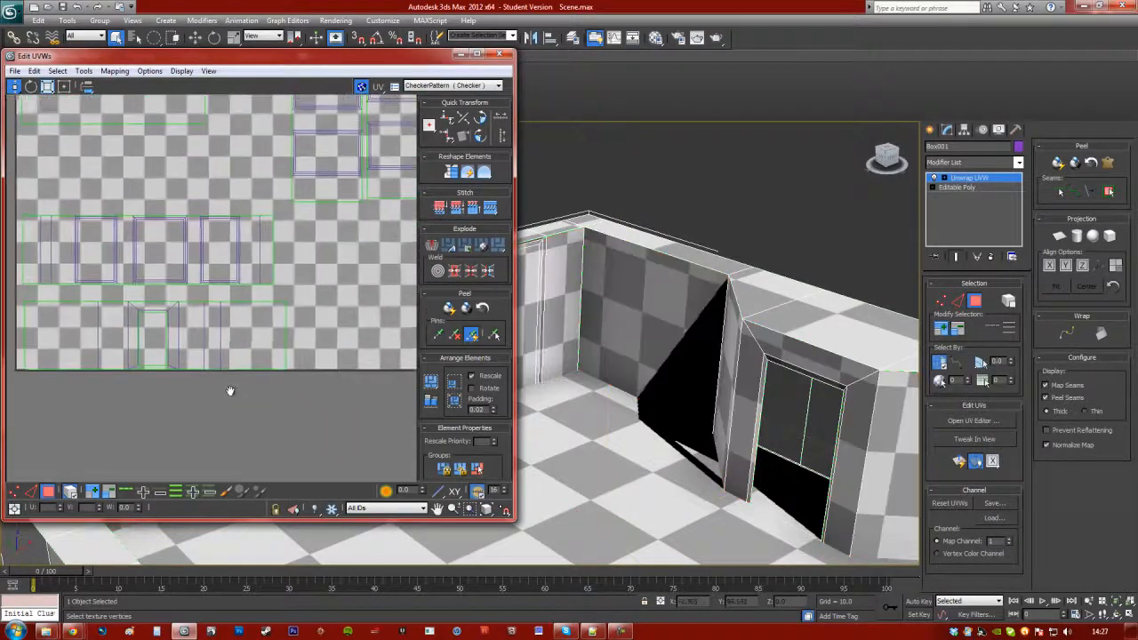
Enlarge the floor island with Freeform Mode to fill the space between the wall strips, then deselect it
scroll(607, 392, "down", 6)
middle_click_drag(608, 391, 685, 282, "alt")
middle_click_drag(272, 265, 272, 368)
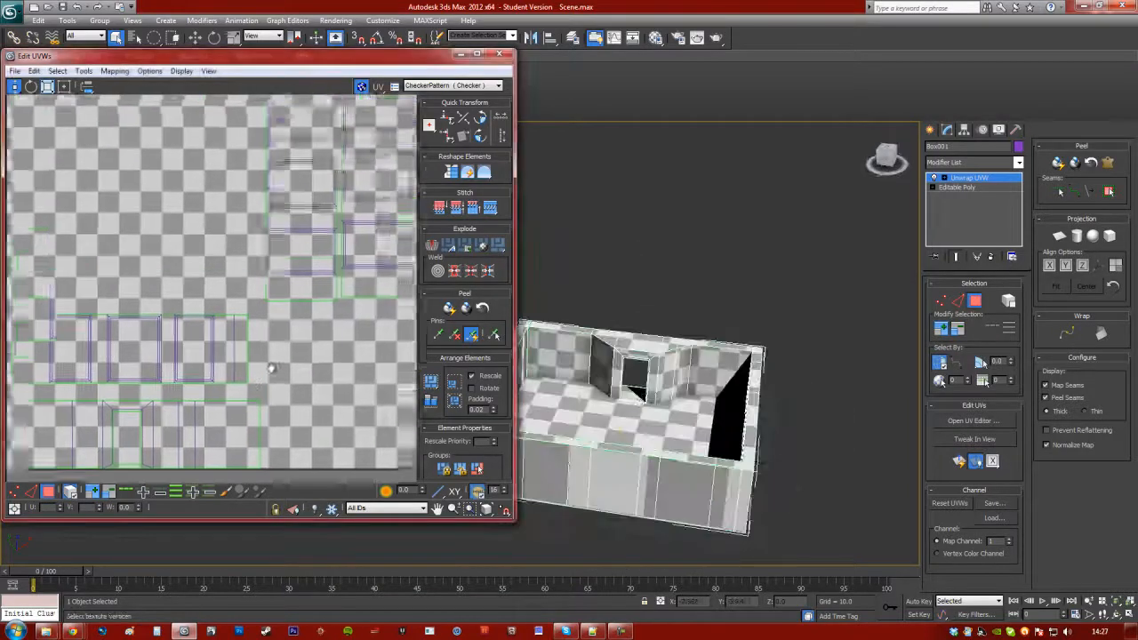
scroll(258, 351, "down", 2)
left_click_drag(28, 140, 55, 185)
left_click(64, 86)
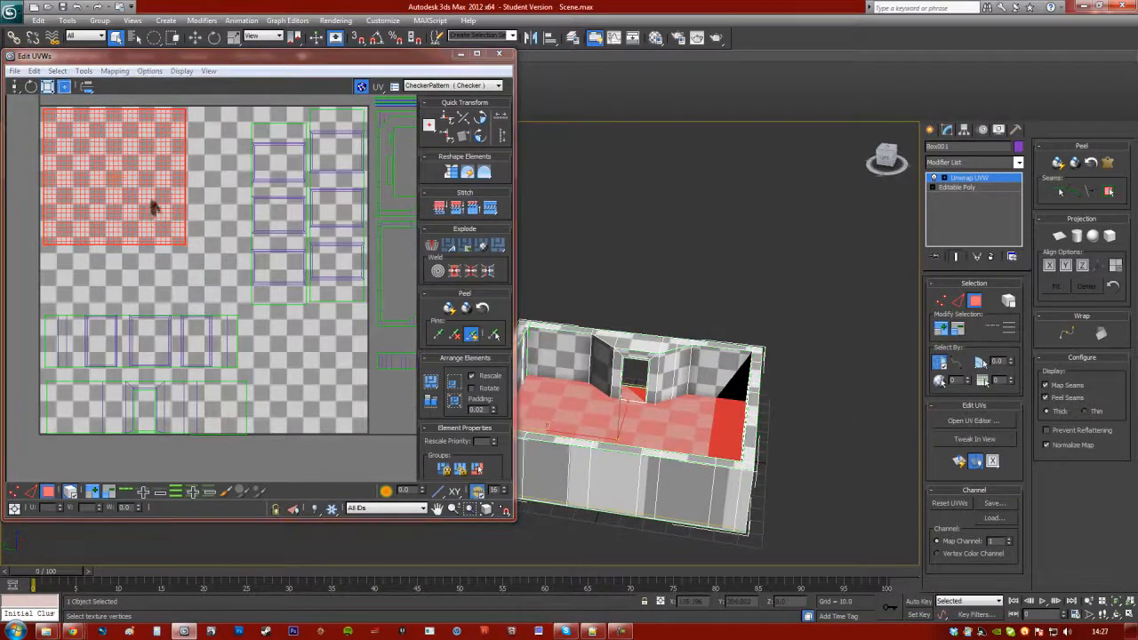
left_click_drag(180, 243, 242, 299)
left_click(278, 338)
Select all the remaining islands outside the UV tile
middle_click_drag(279, 345, 219, 352)
scroll(220, 352, "down", 3)
left_click_drag(360, 389, 258, 226)
scroll(286, 260, "up", 2)
middle_click_drag(213, 326, 226, 244)
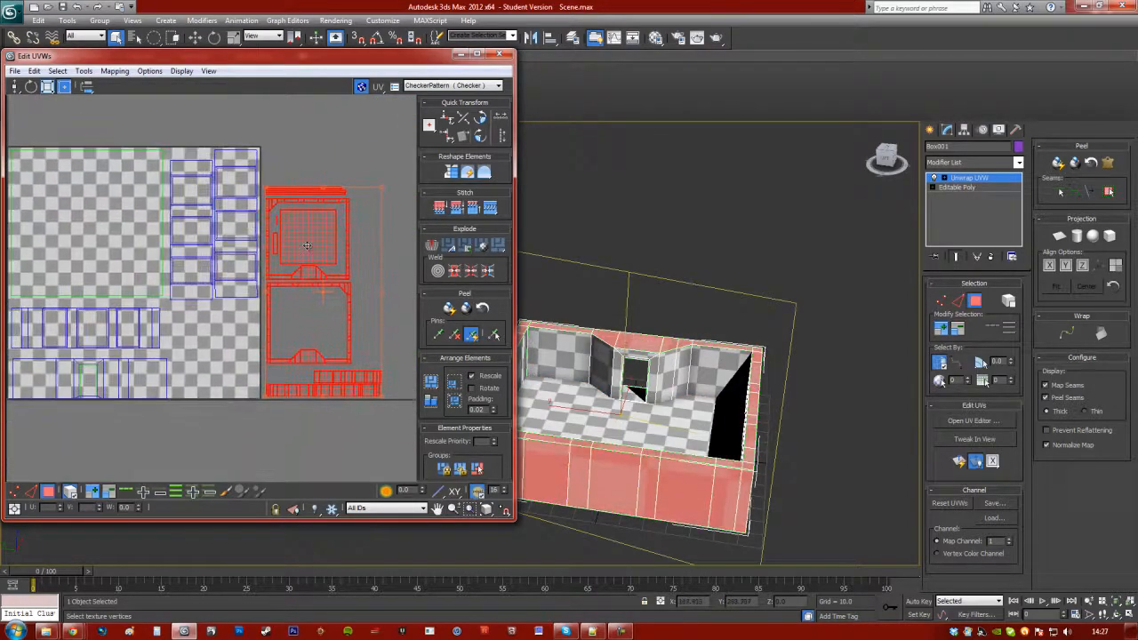
left_click(14, 86)
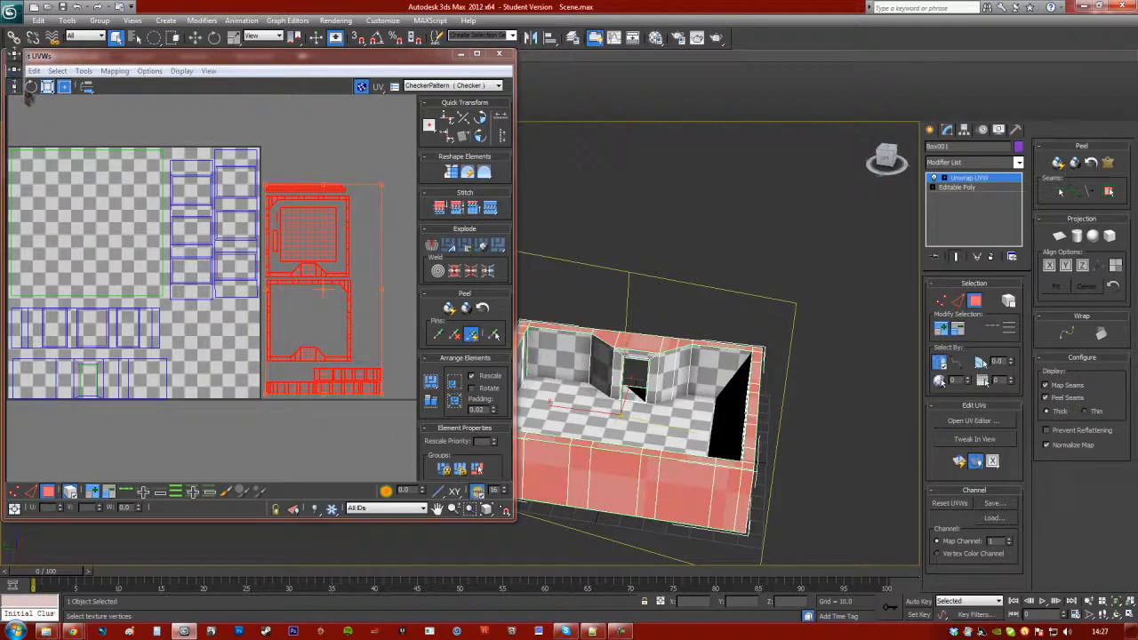
left_click_drag(274, 207, 314, 211)
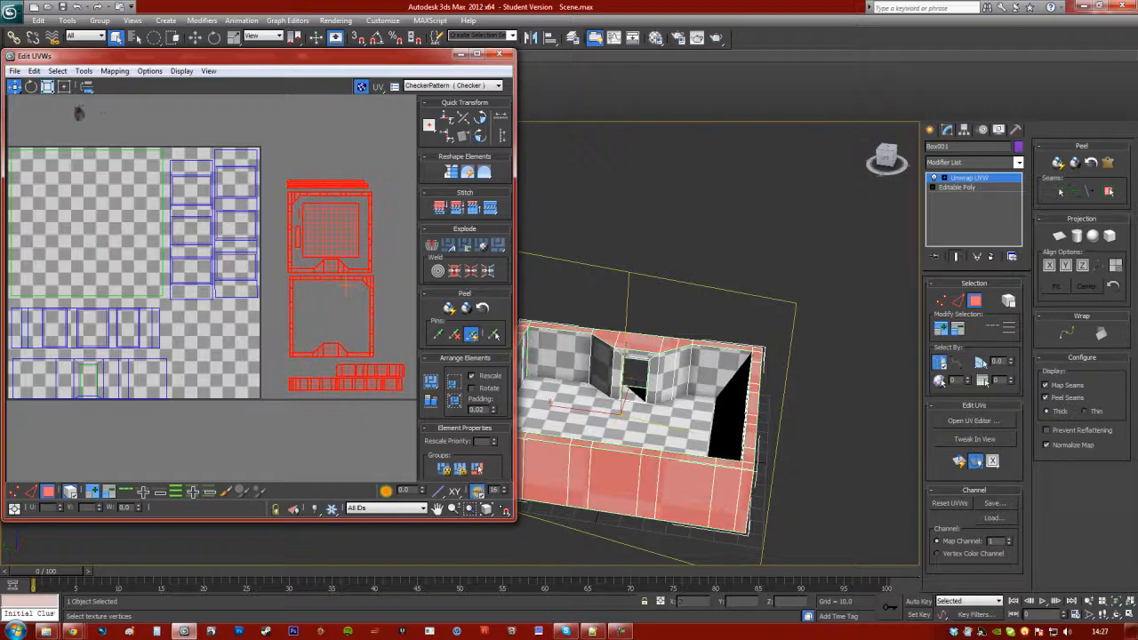
left_click(66, 99)
key("ctrl+z")
Scale the selected outside islands down with Freeform Mode into the UV tile's empty bottom-right area, then deselect them
left_click(64, 87)
left_click_drag(347, 180, 210, 314)
left_click(279, 318)
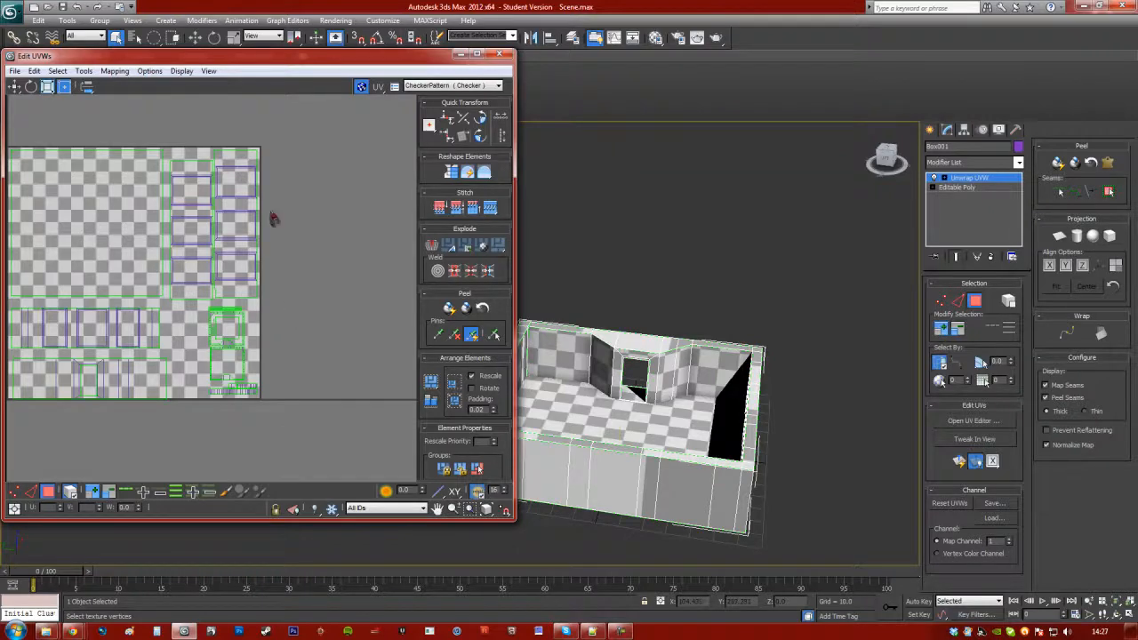
Close the UV editor and rename the room object OfficeSpace
middle_click_drag(274, 219, 338, 218)
left_click(499, 54)
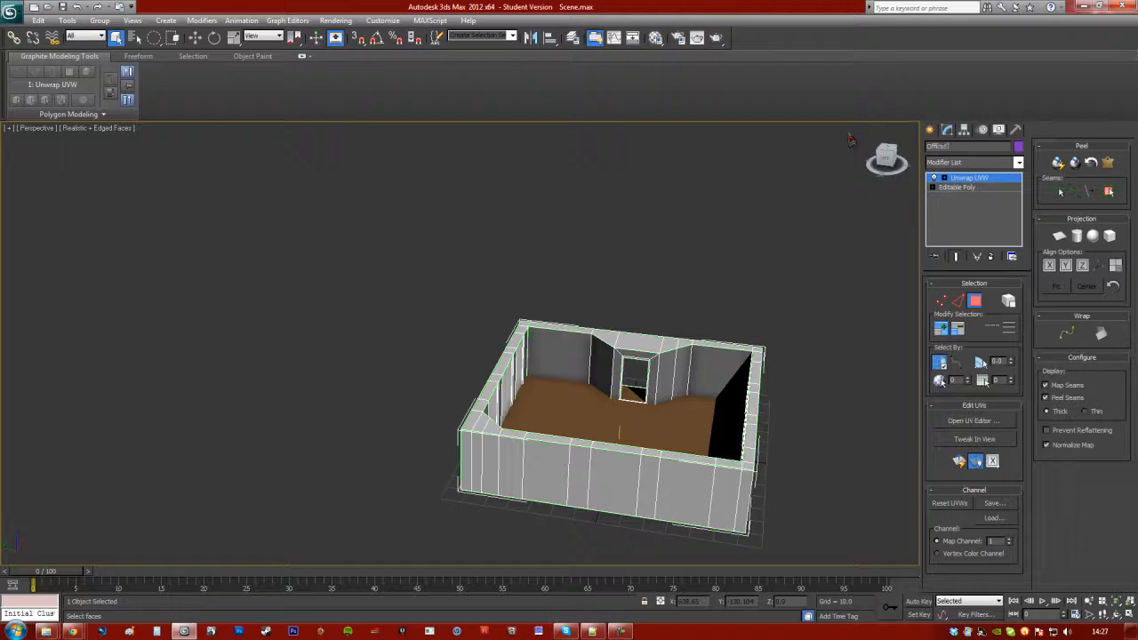
Reopen the UV editor and render the UVW template at 1024 × 1024, bringing the rendered map fully into view
left_click(1000, 424)
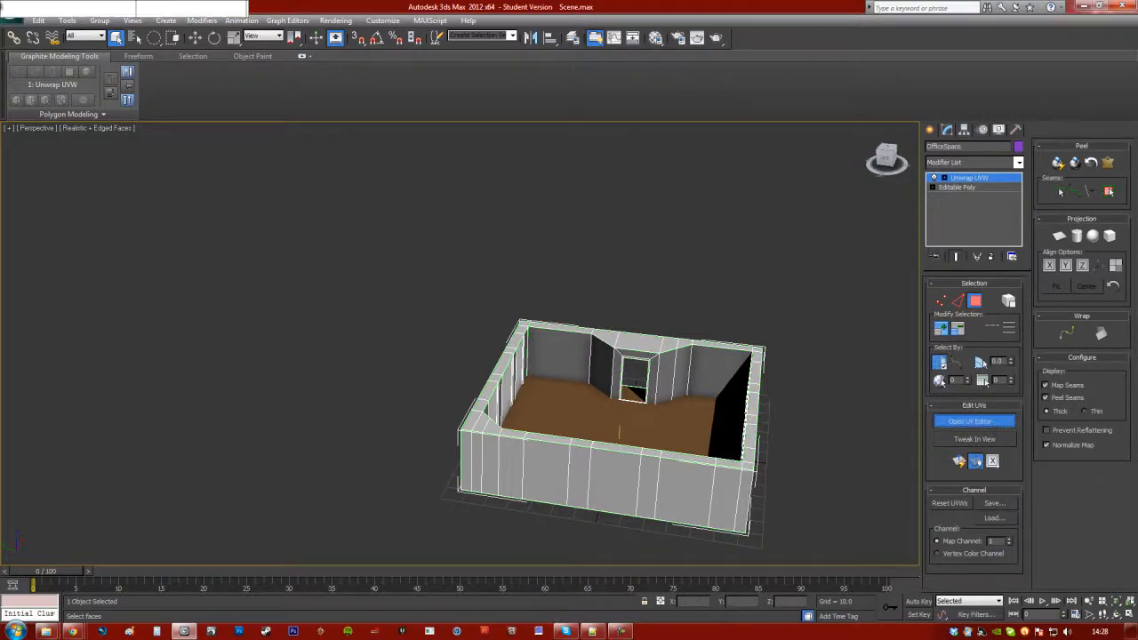
left_click(83, 71)
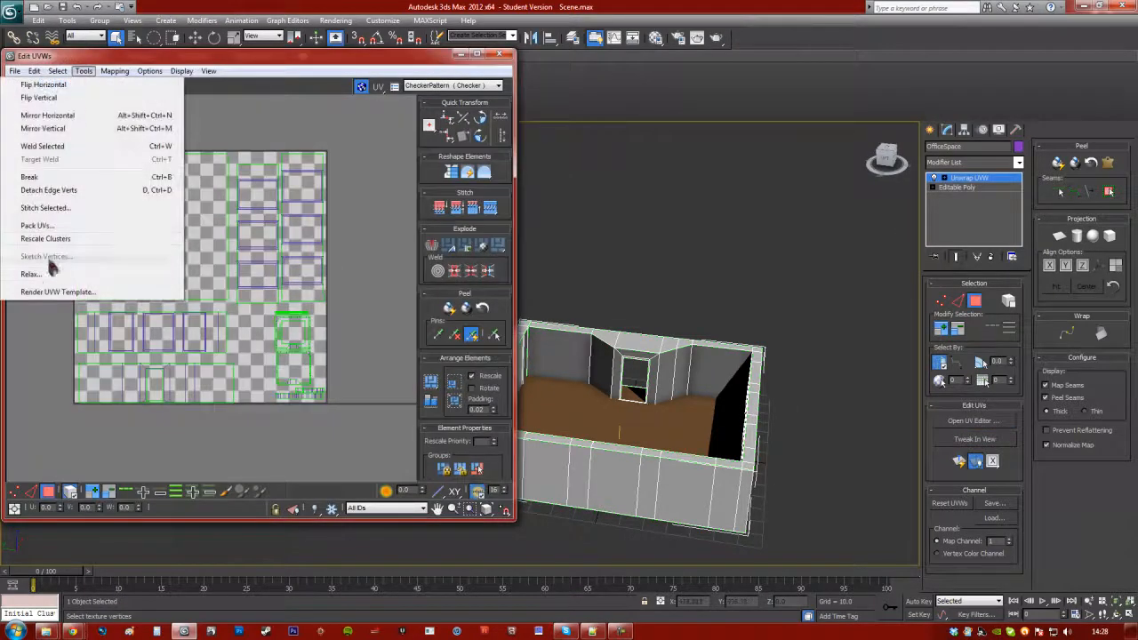
left_click(56, 292)
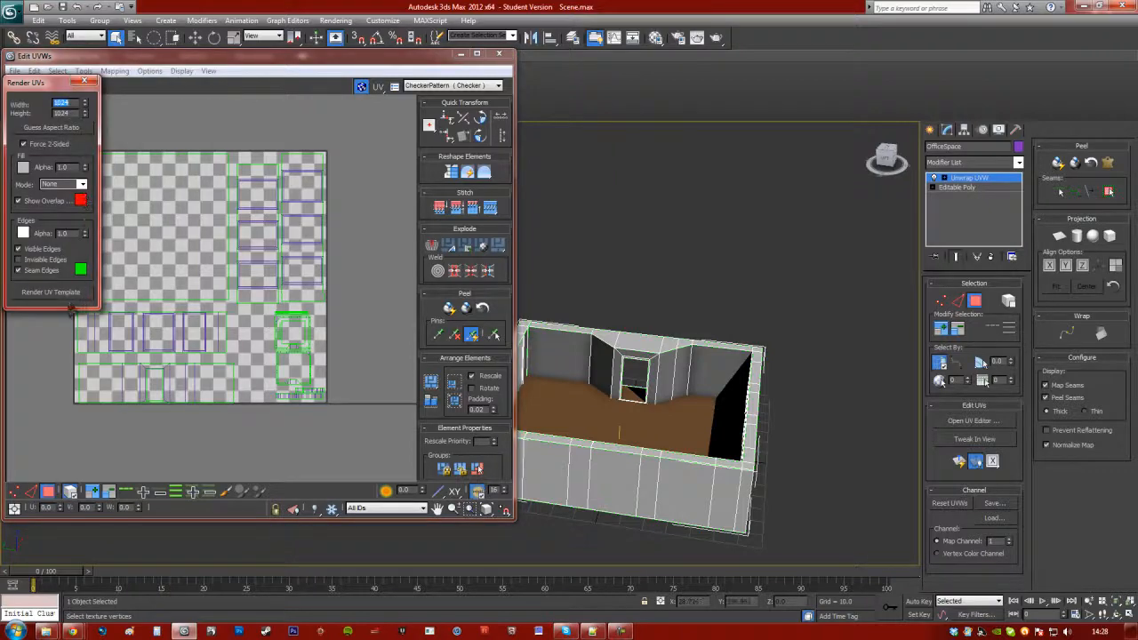
left_click(58, 292)
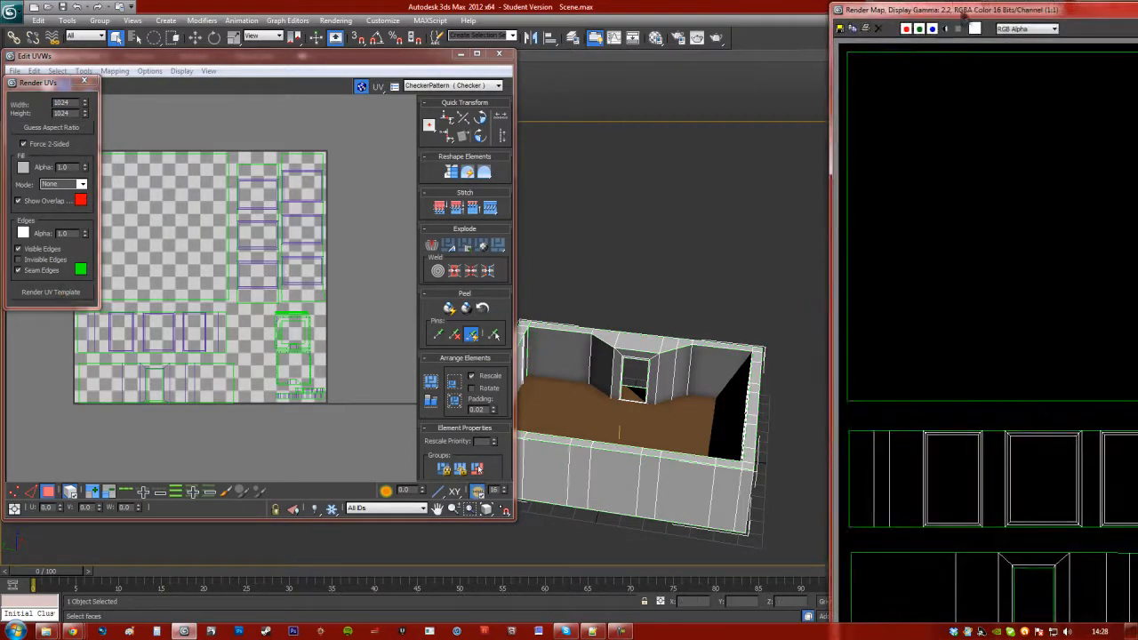
left_click_drag(964, 13, 452, 43)
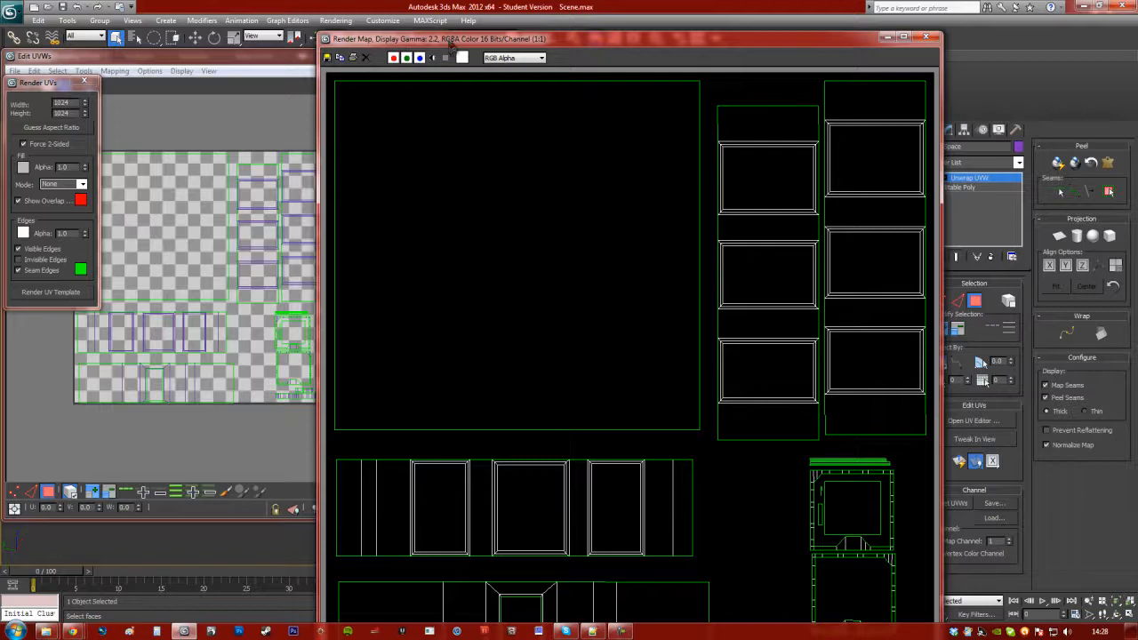
Save the rendered UV template in The Office folder as the PNG file uvw_OfficeSpace, in RGB 48 bit with alpha channel
left_click(327, 57)
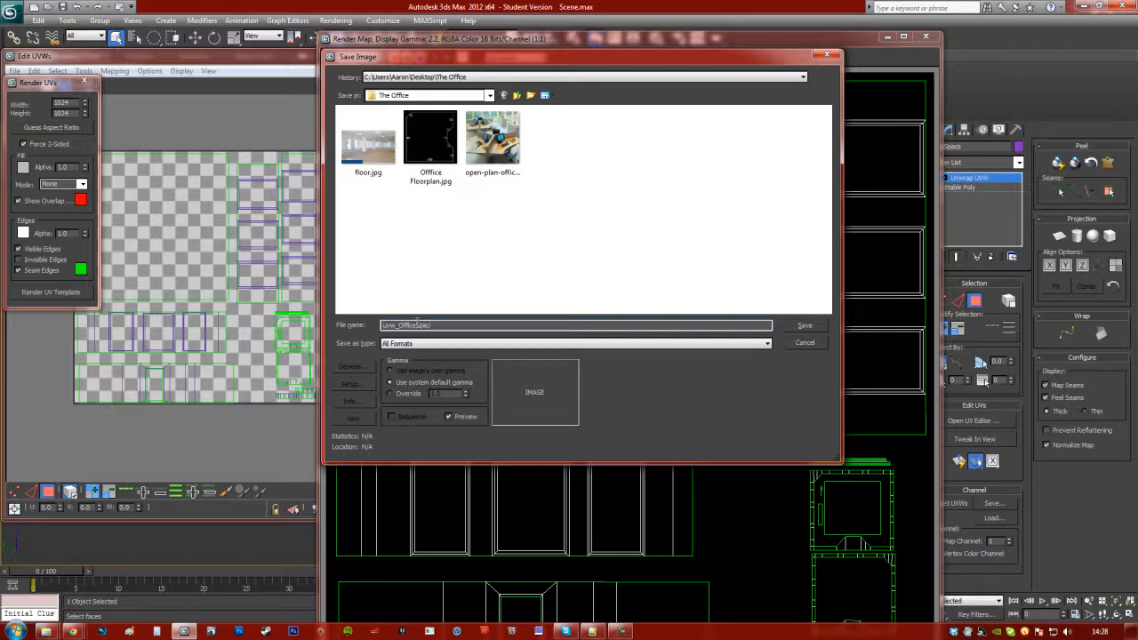
key("Tab")
key("j")
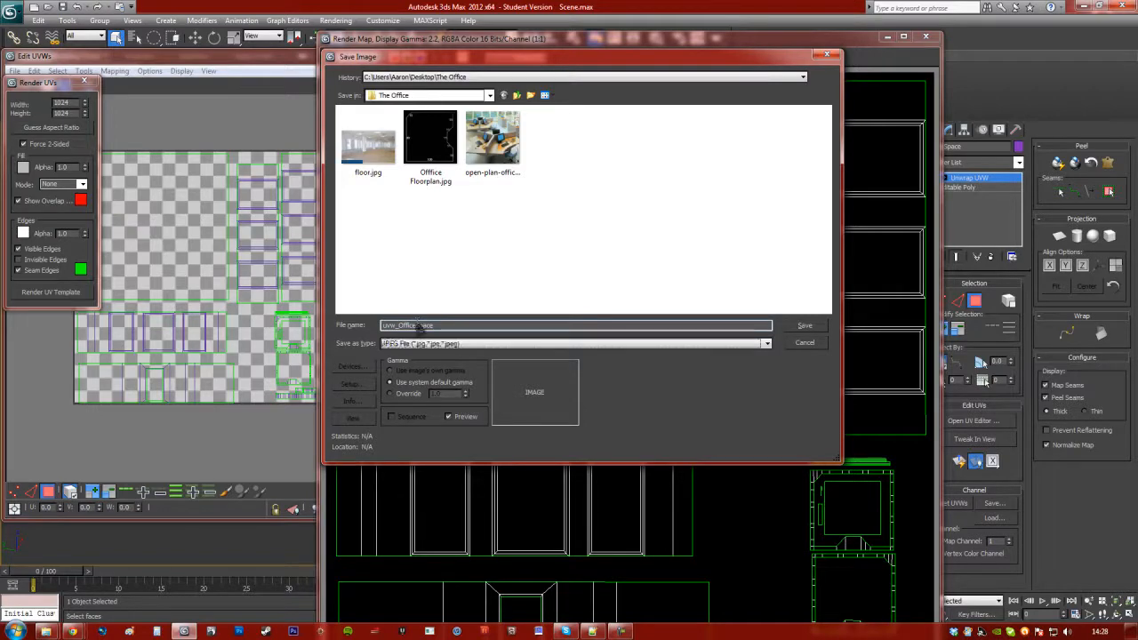
key("p")
left_click(641, 326)
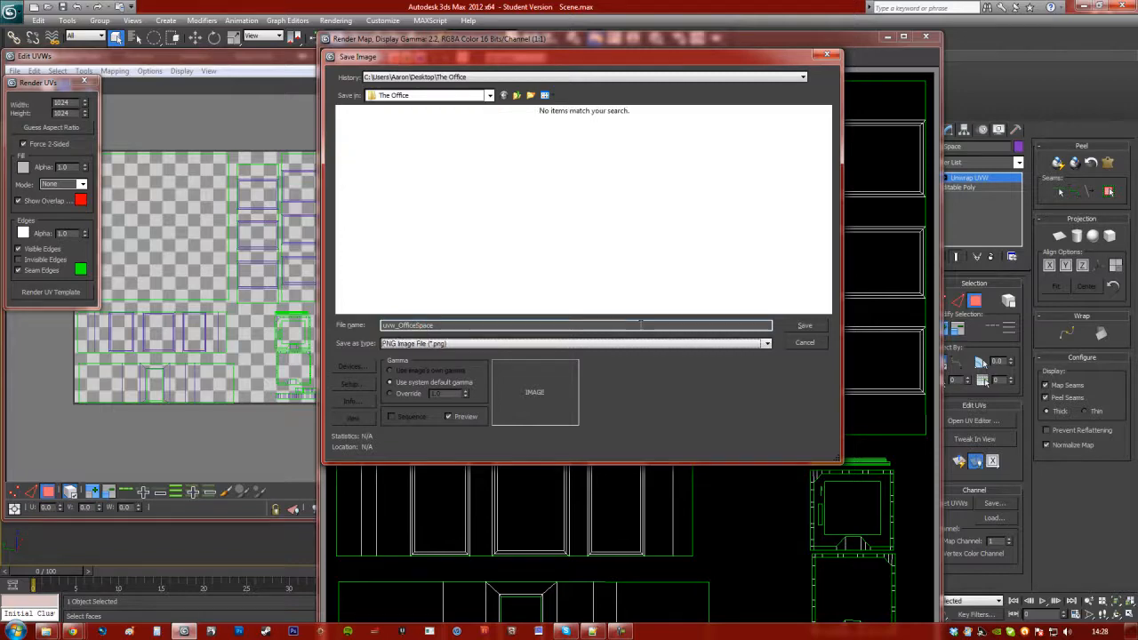
left_click(804, 325)
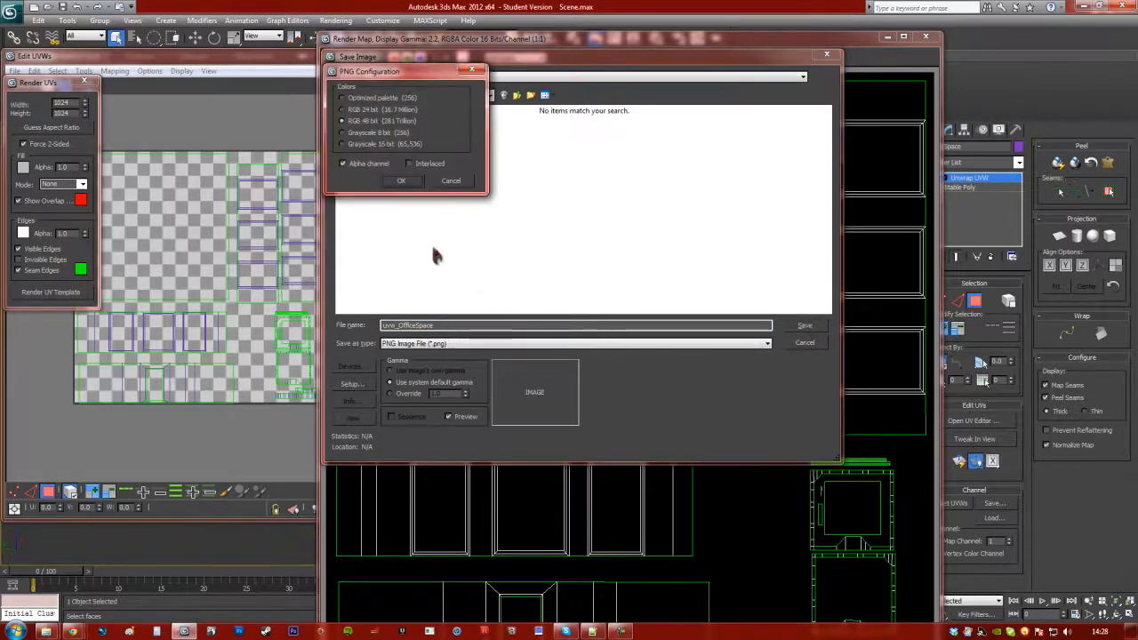
left_click(400, 182)
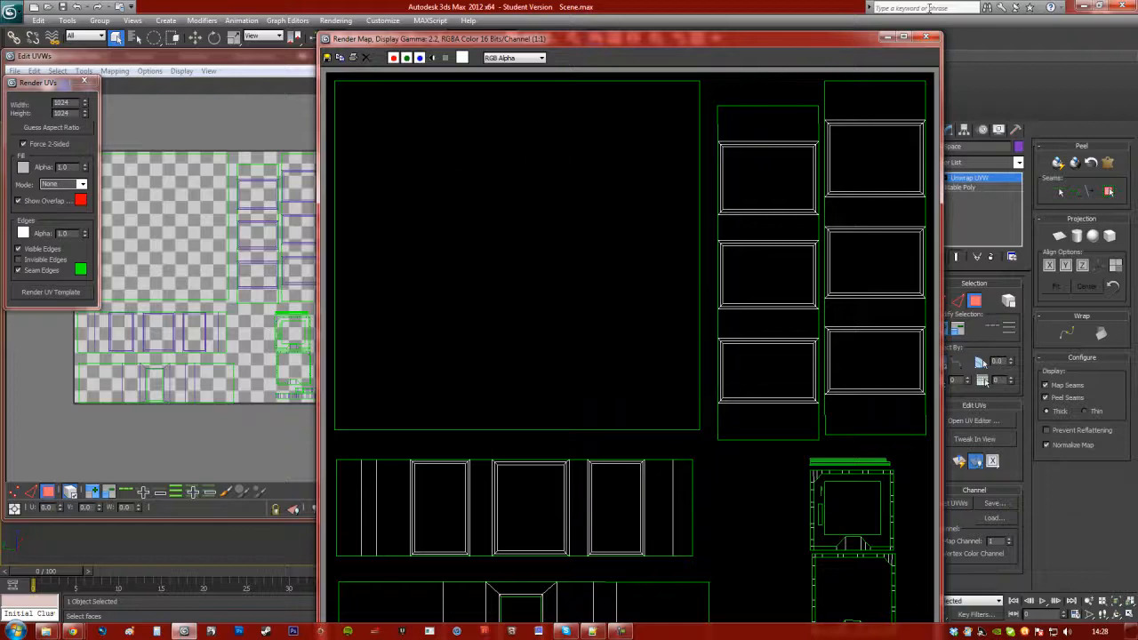
Close the rendered map, look over the UV layout once more and close the UV editor
left_click(930, 39)
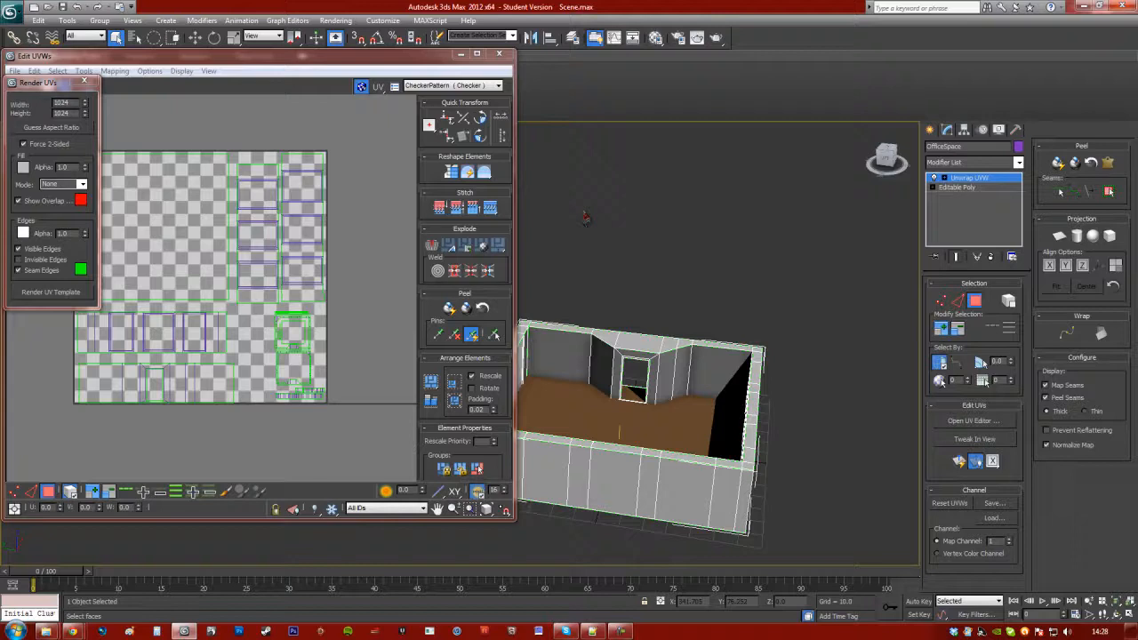
scroll(244, 275, "up", 10)
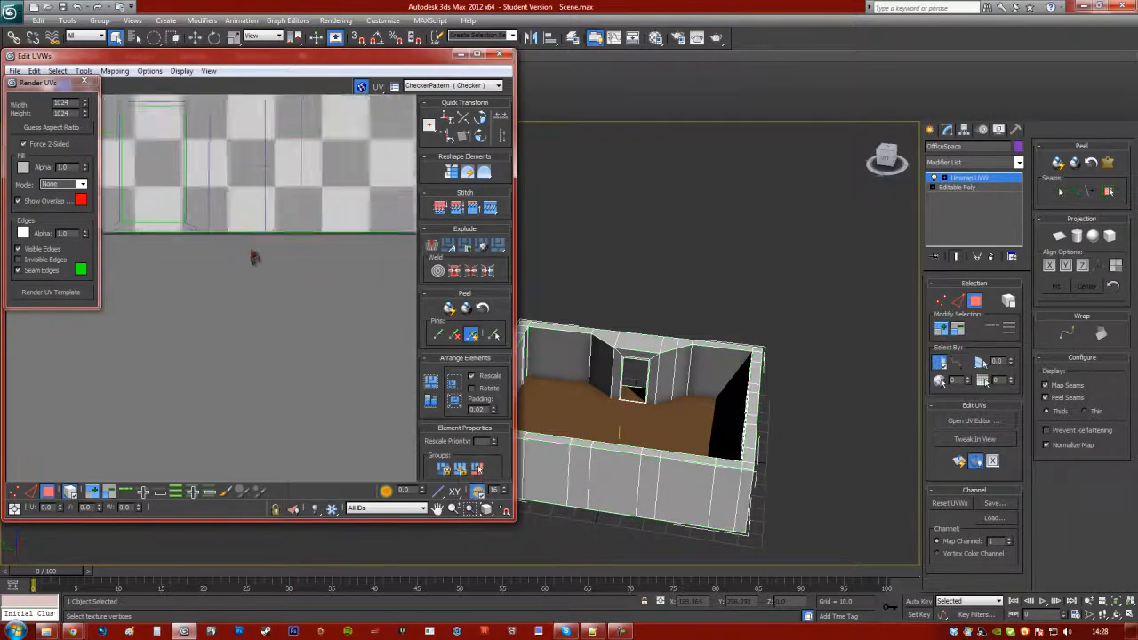
middle_click_drag(1, 305, 266, 376)
scroll(237, 274, "down", 10)
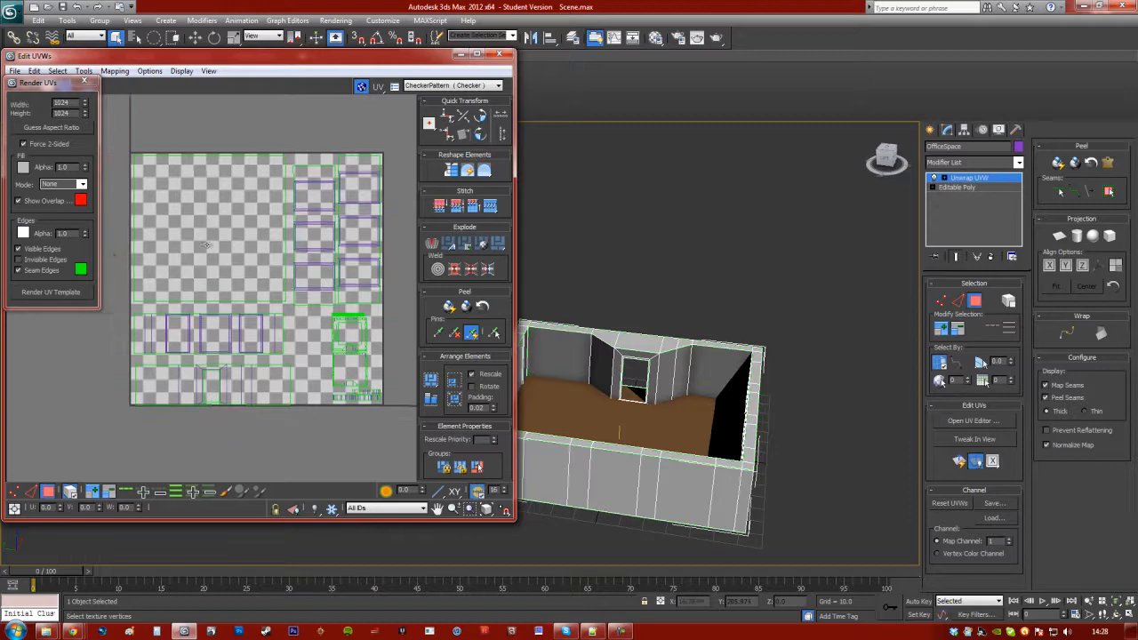
left_click(501, 55)
Try covering the whole room with a standard primitive plane raised above the floor as a ceiling
middle_click_drag(534, 227, 405, 242, "alt")
middle_click_drag(406, 336, 279, 331, "alt")
scroll(460, 348, "up", 6)
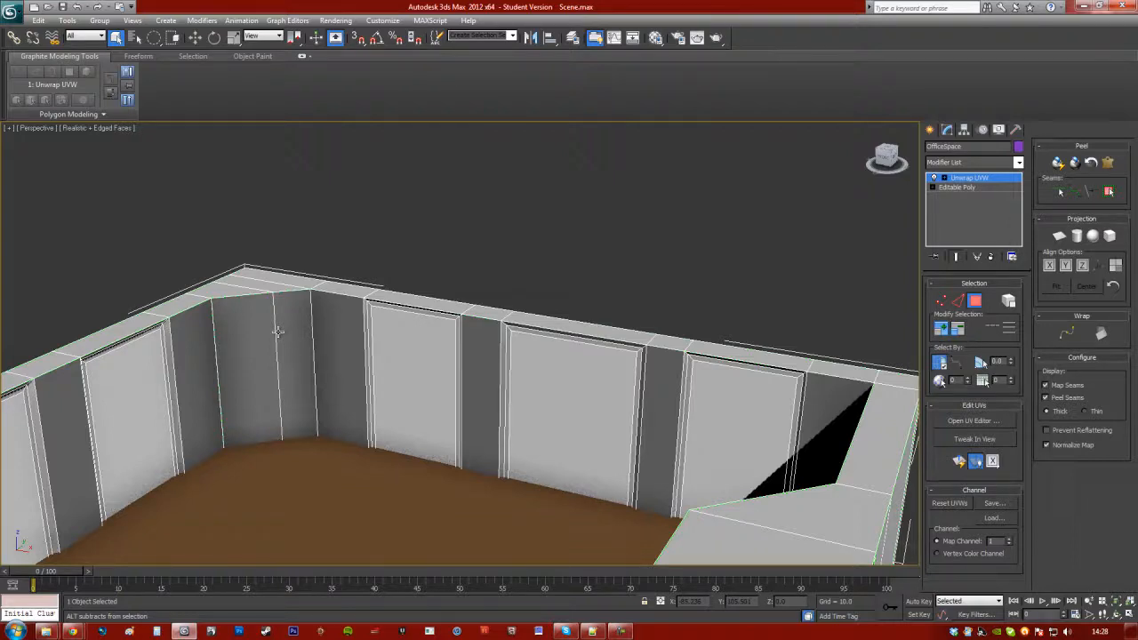
middle_click_drag(372, 384, 503, 285)
scroll(504, 285, "down", 5)
left_click(931, 129)
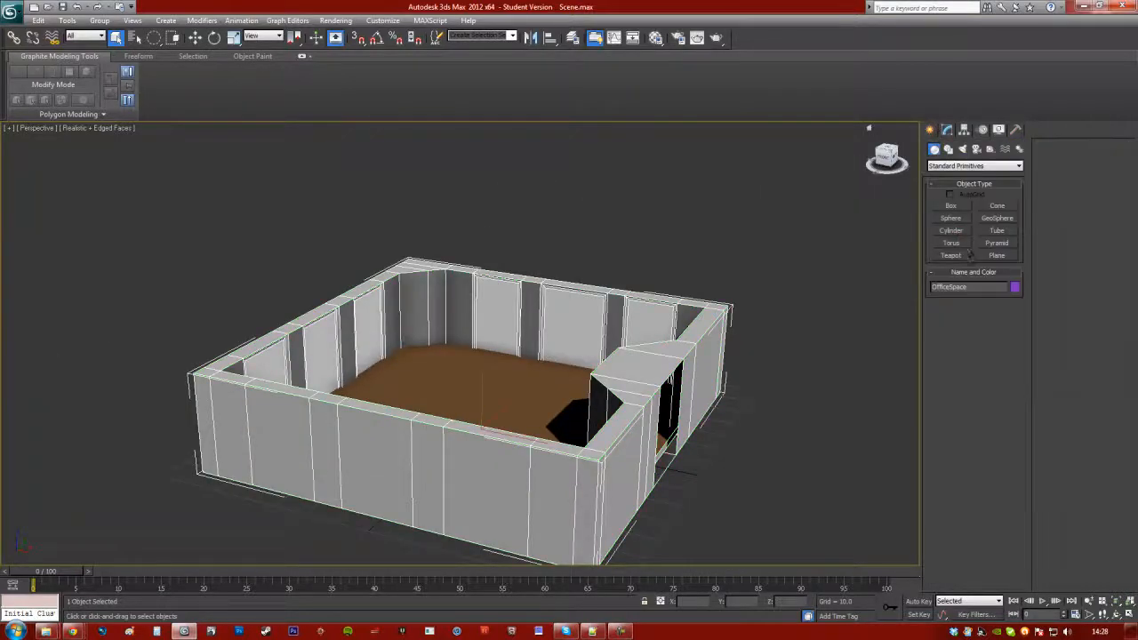
left_click(997, 255)
left_click_drag(402, 238, 723, 635)
key("w")
left_click_drag(503, 307, 449, 217)
Inspect the room with the plane in place, then delete the plane
scroll(495, 214, "up", 6)
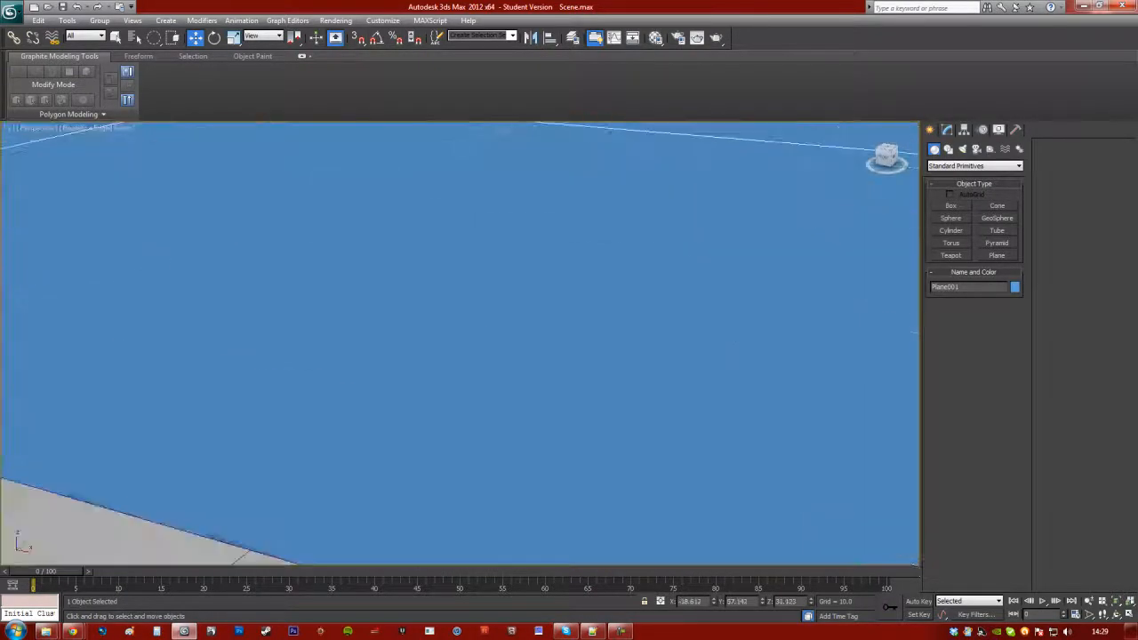
scroll(510, 294, "up", 1)
scroll(509, 295, "down", 1)
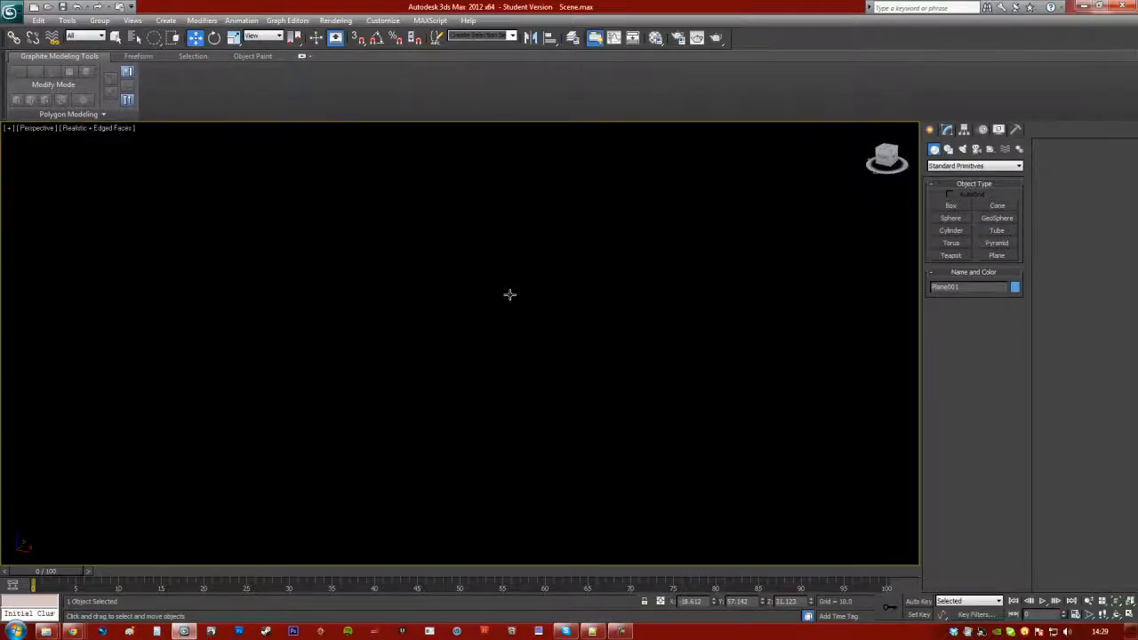
middle_click_drag(510, 294, 544, 465, "alt")
scroll(544, 466, "up", 1)
middle_click_drag(537, 389, 565, 273)
scroll(534, 365, "up", 1)
scroll(534, 365, "down", 1)
key("Delete")
scroll(574, 397, "down", 5)
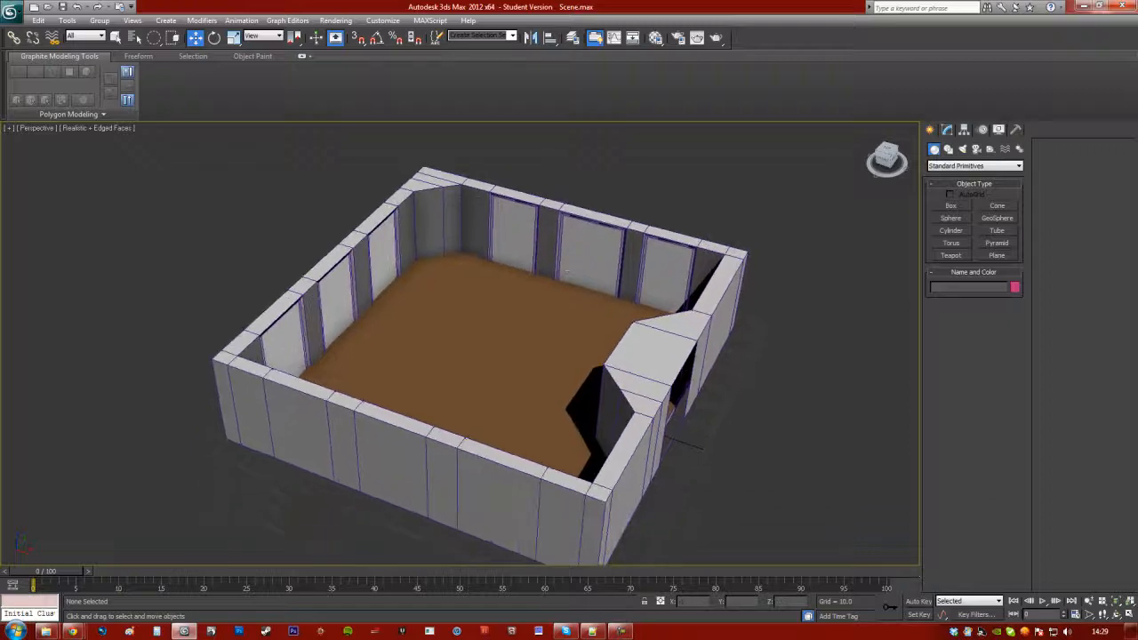